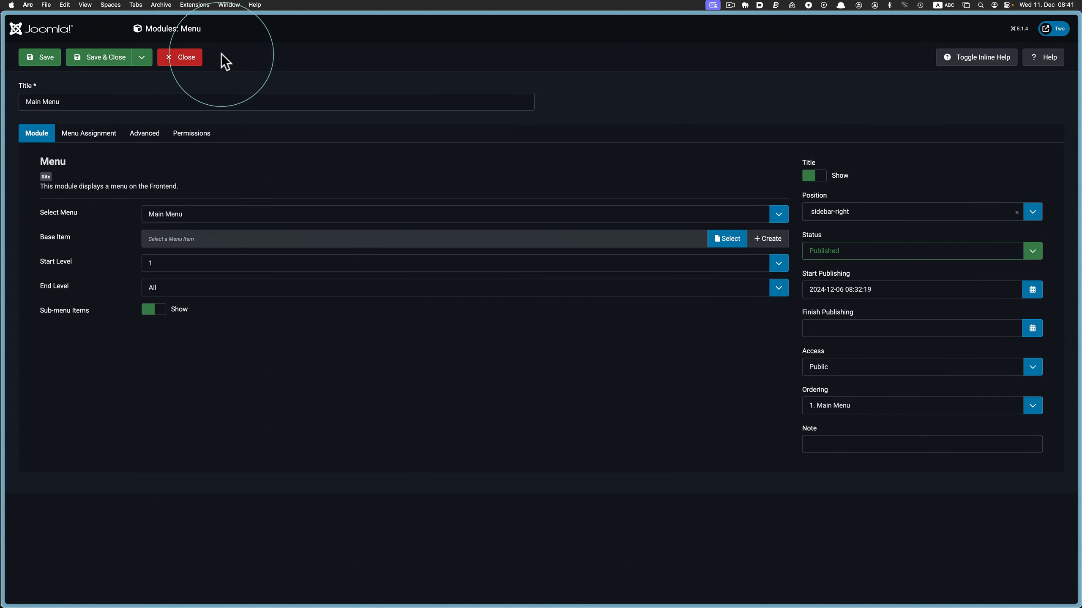
Step: Close the Main Menu module and open the list of menu items belonging to the Main Menu
click(200, 62)
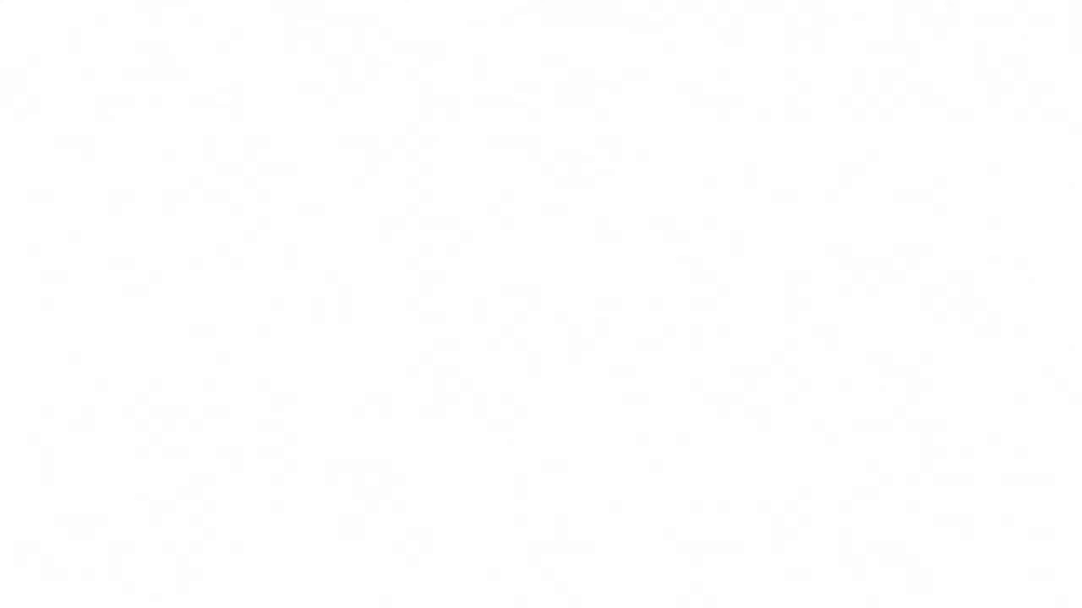
click(65, 241)
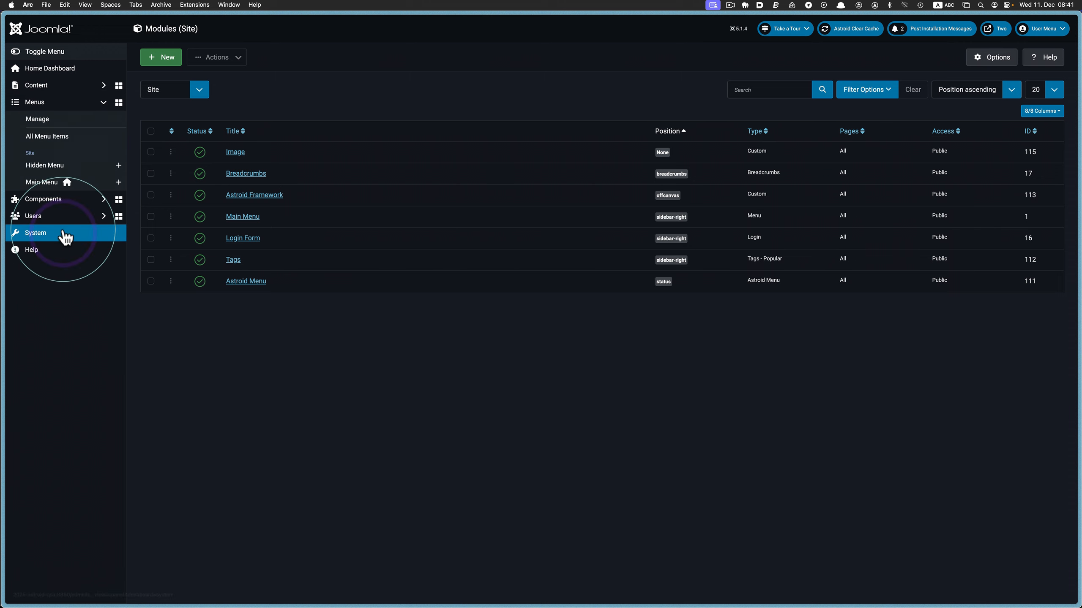
click(58, 187)
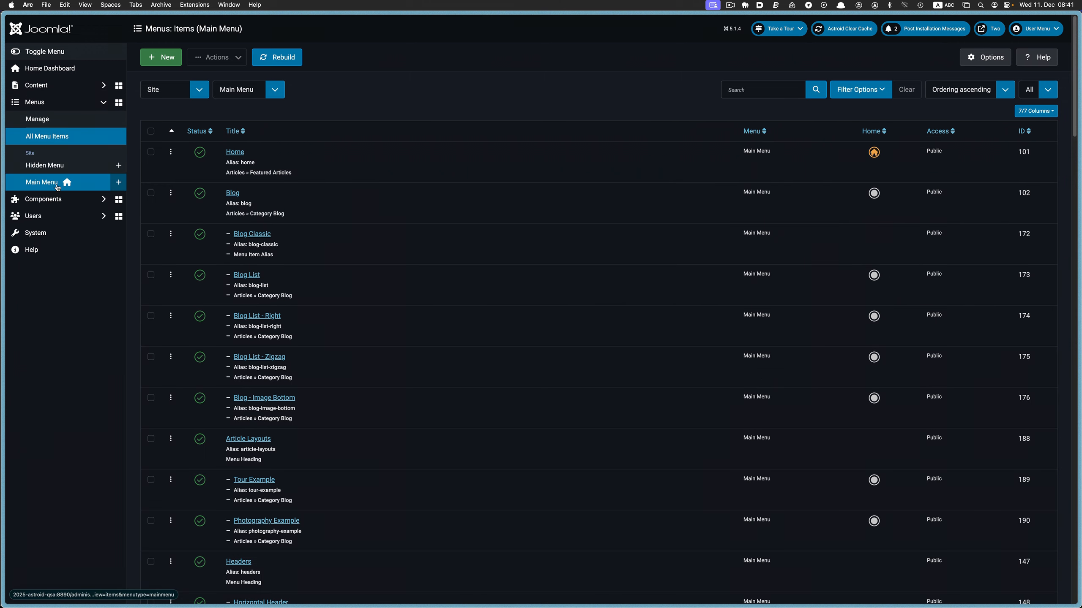
click(275, 91)
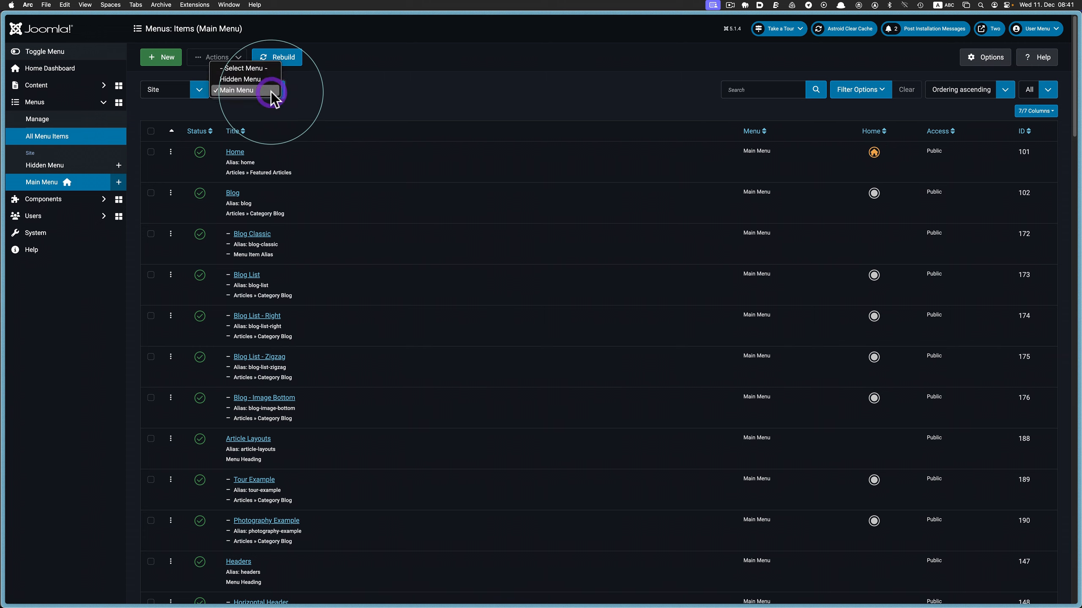
click(263, 90)
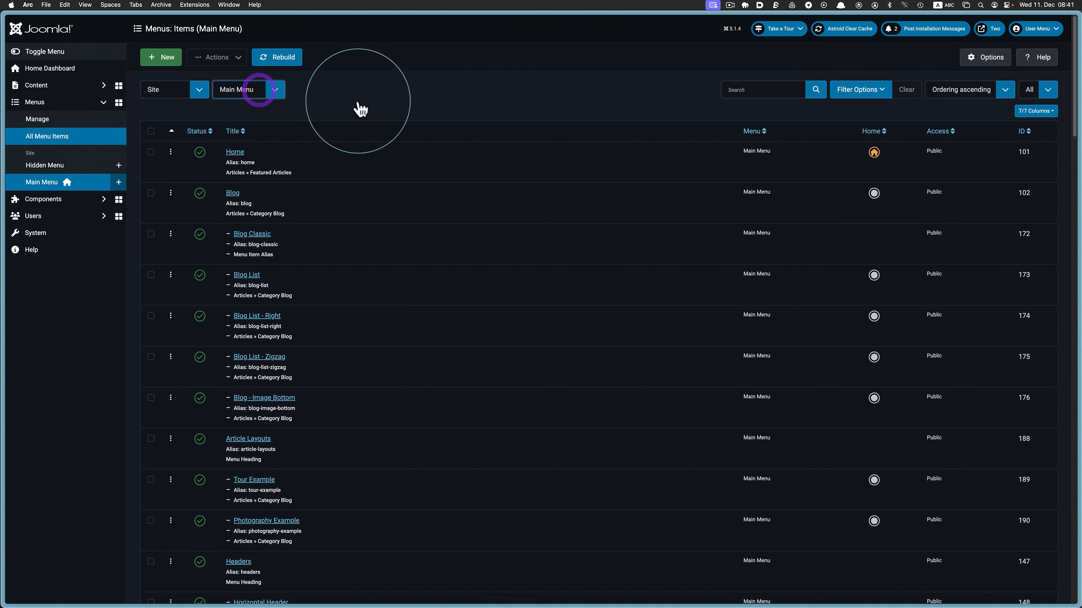
Step: Filter the Main Menu items to a maximum of 1 level, and clear the filter
click(860, 89)
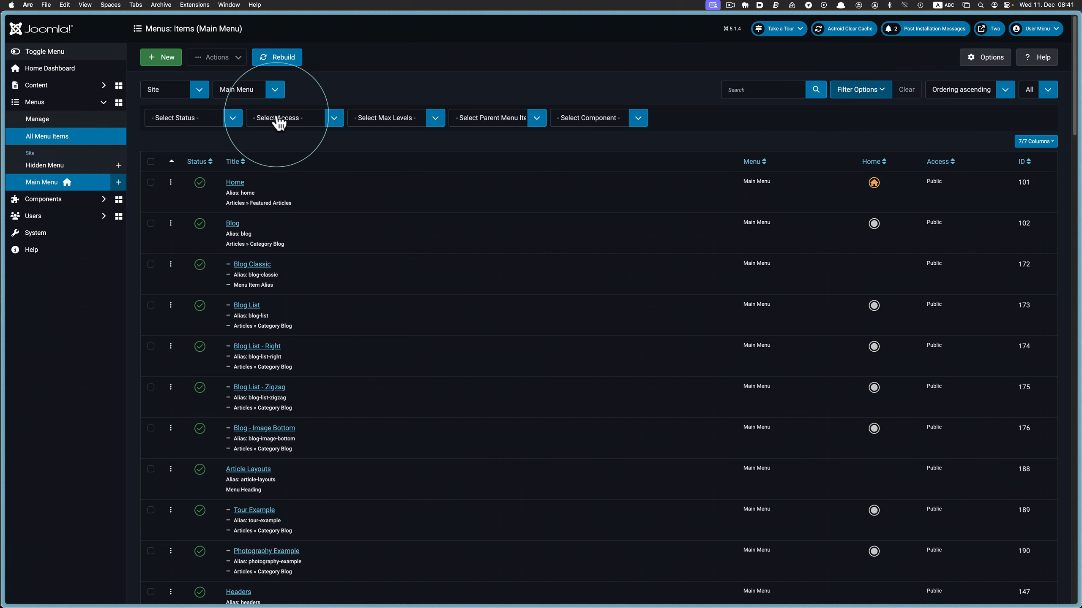
click(394, 120)
click(394, 130)
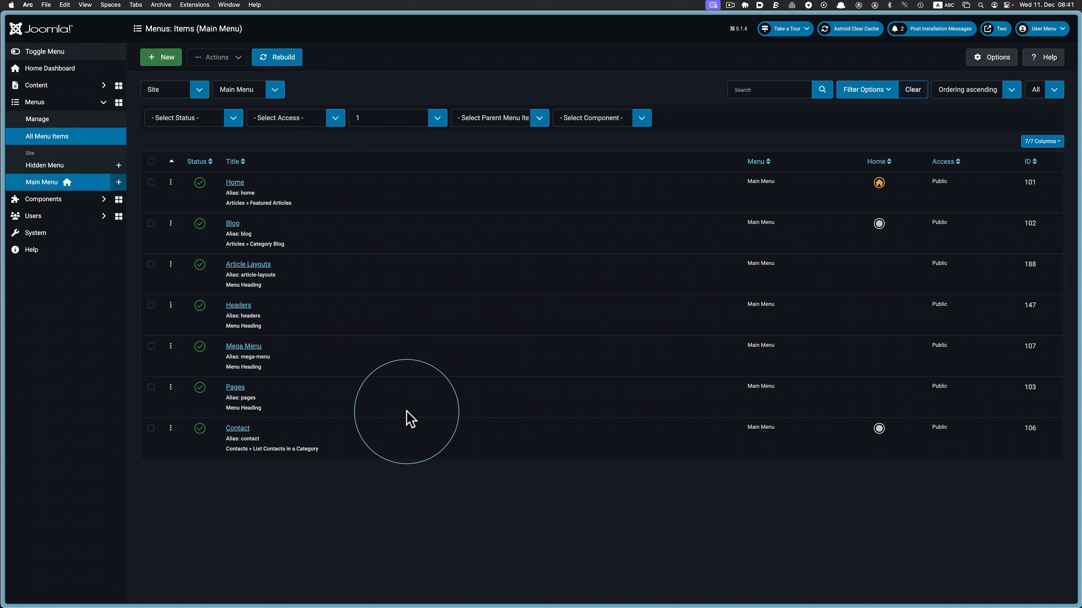
click(913, 94)
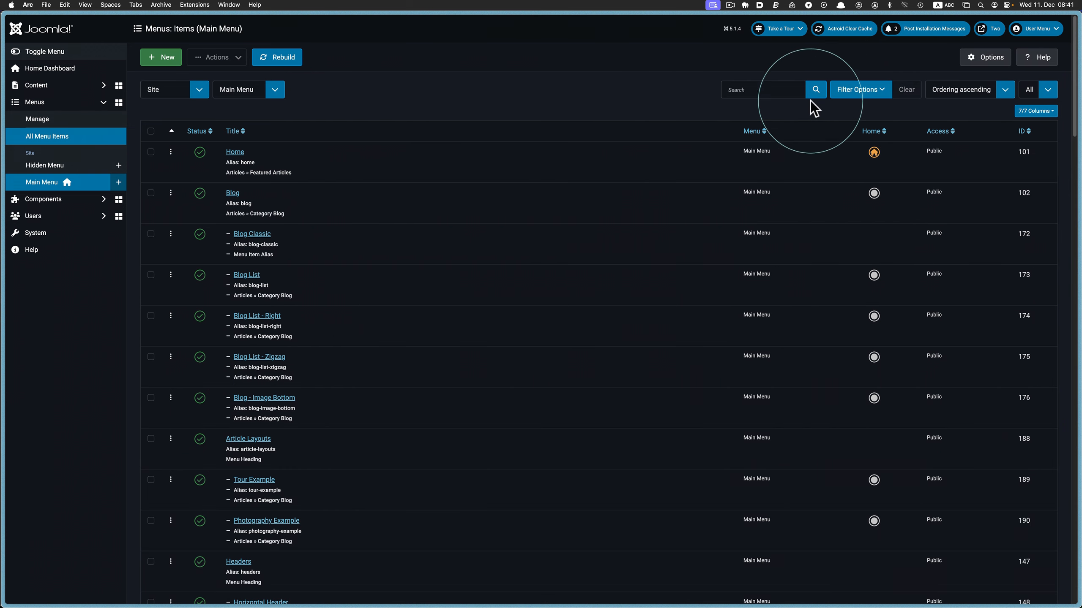
Step: Filter the menu items by the parent item Mega Menu and look through its child items
click(857, 90)
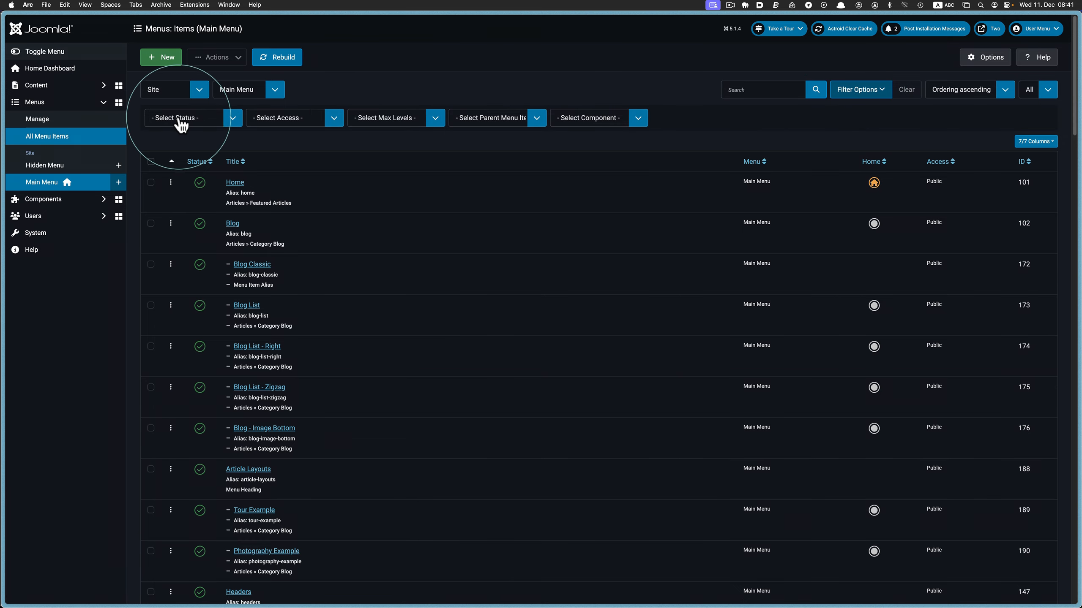
click(495, 124)
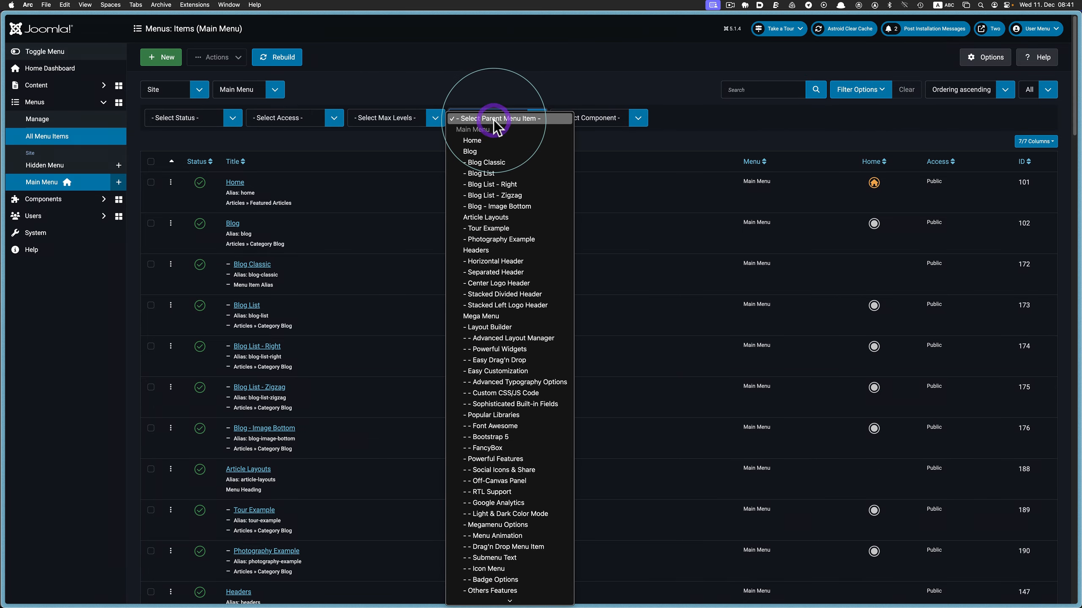
click(502, 311)
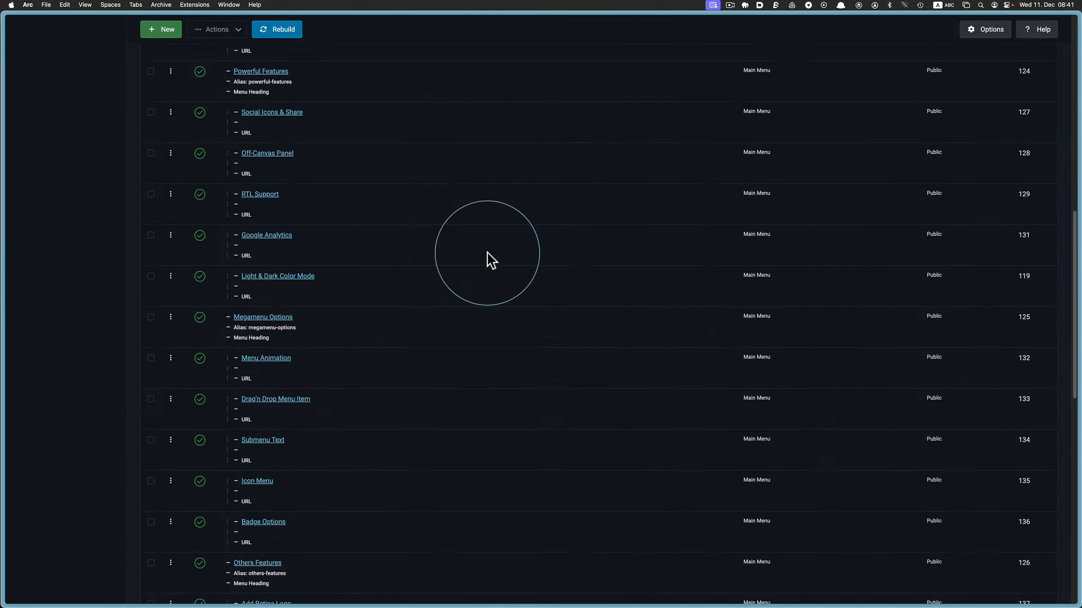
scroll(485, 258, down, 10)
scroll(486, 255, up, 15)
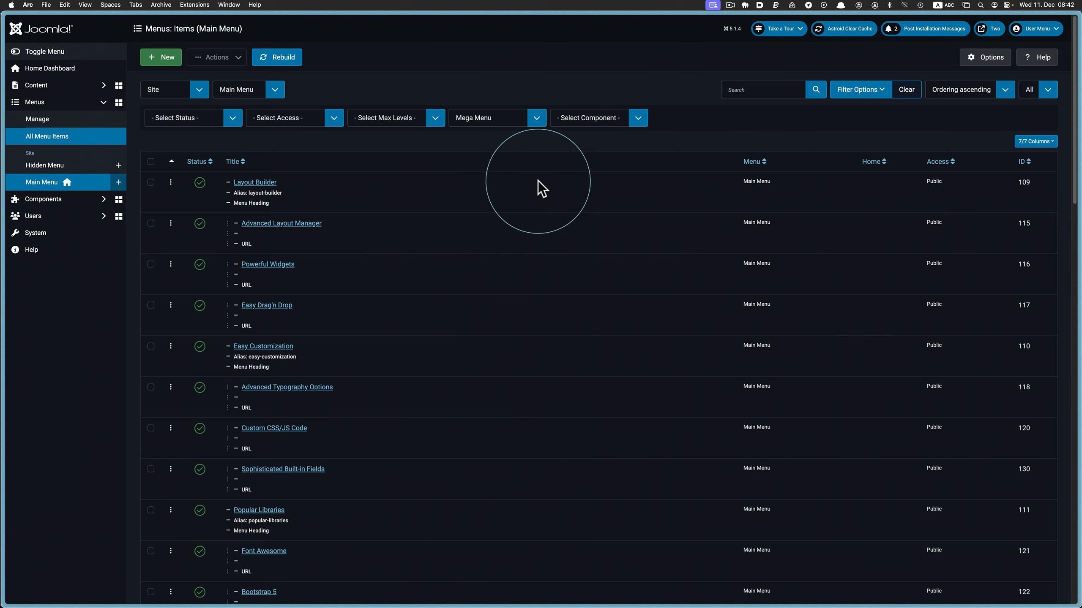
Step: Limit the filtered Mega Menu items to a maximum of 1 level, and clear all filters
click(404, 119)
click(403, 131)
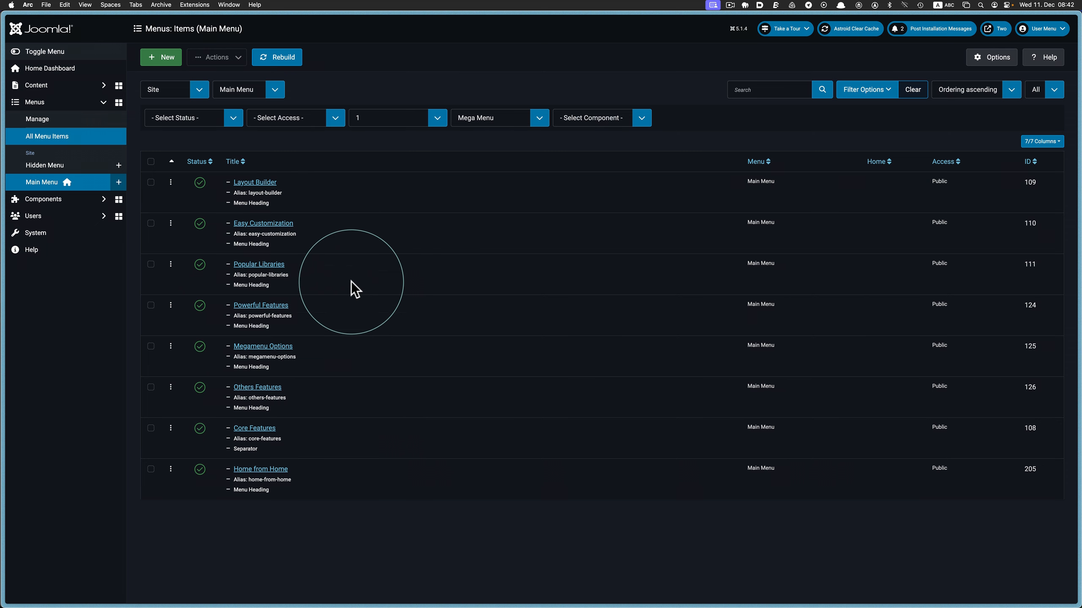
click(913, 92)
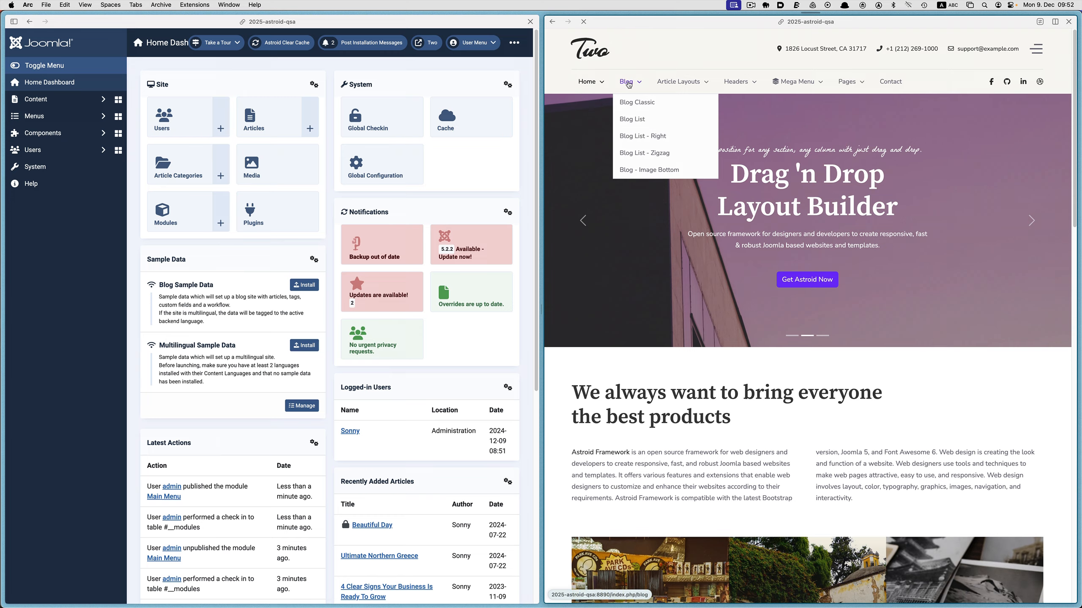
Step: Open the Blog page on the website and the Site Modules list in the administrator
click(629, 85)
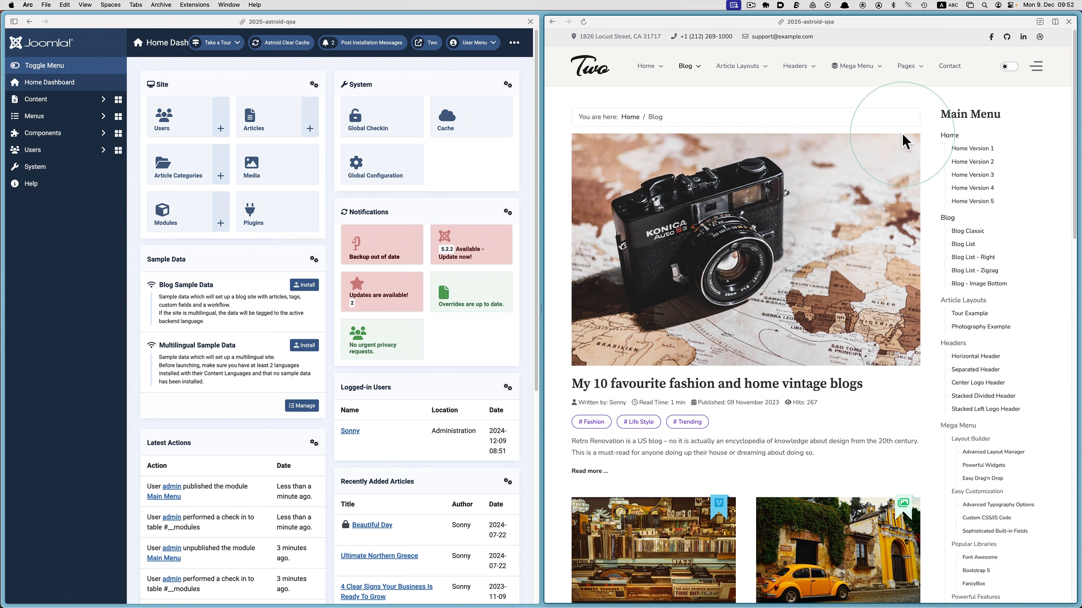
click(54, 103)
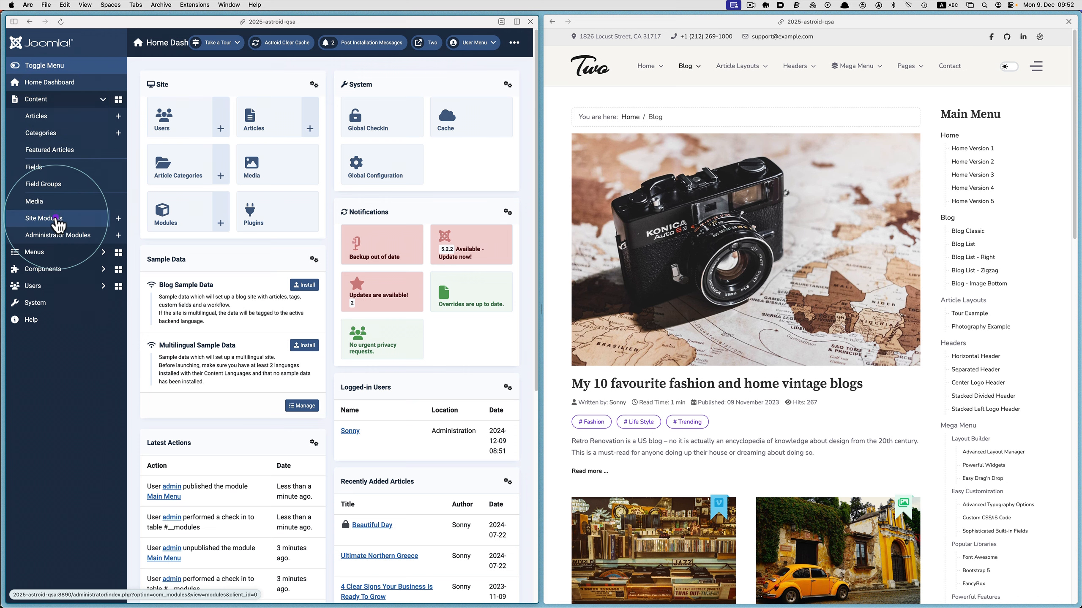
click(57, 219)
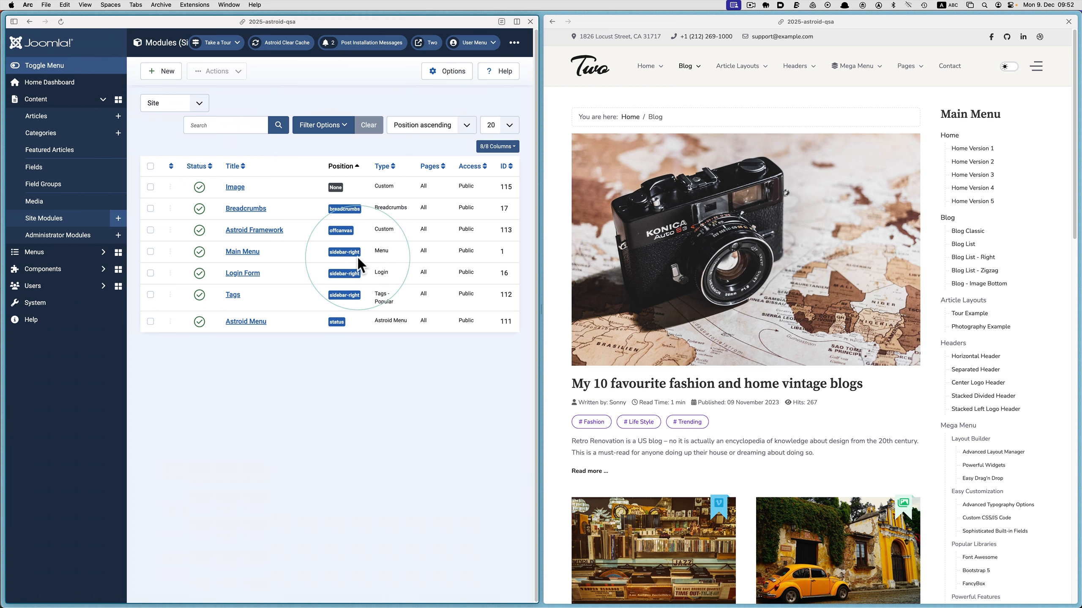
Step: Unpublish the Main Menu module in the sidebar-right position and reload the Blog page
click(199, 252)
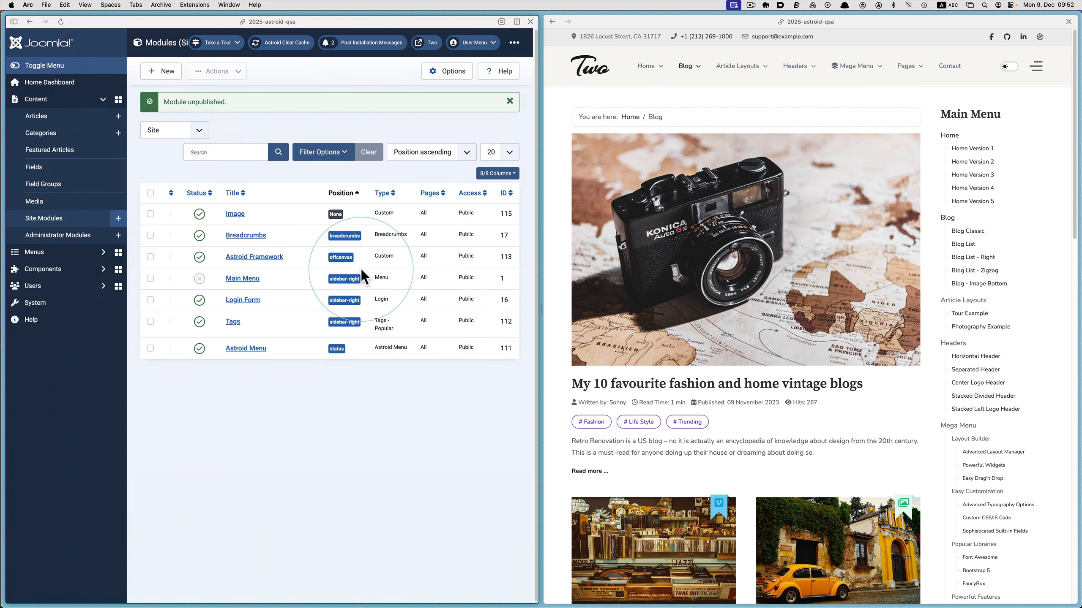
click(725, 105)
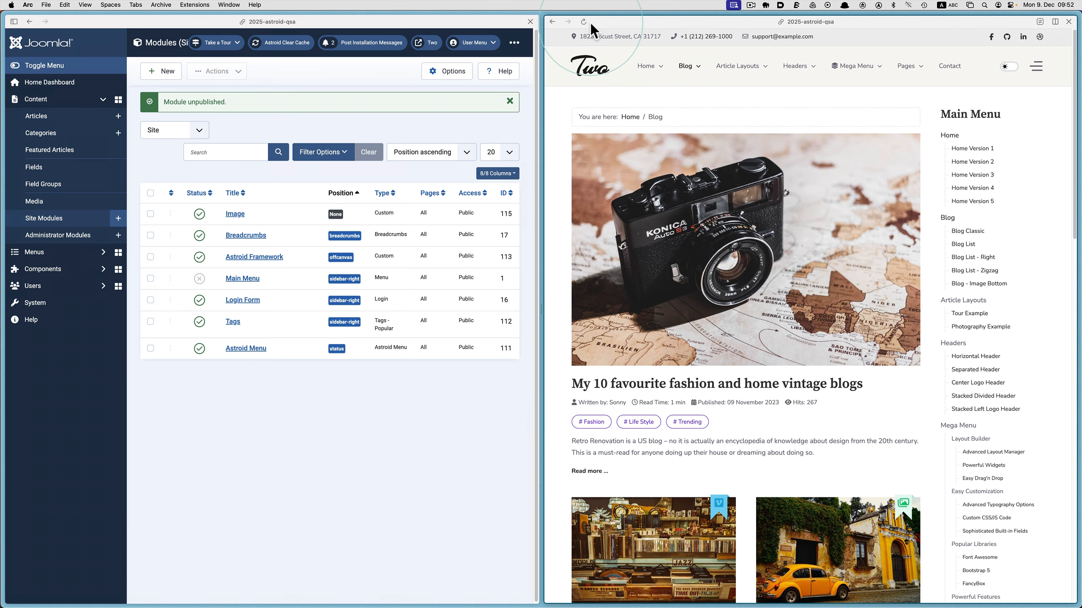
click(586, 22)
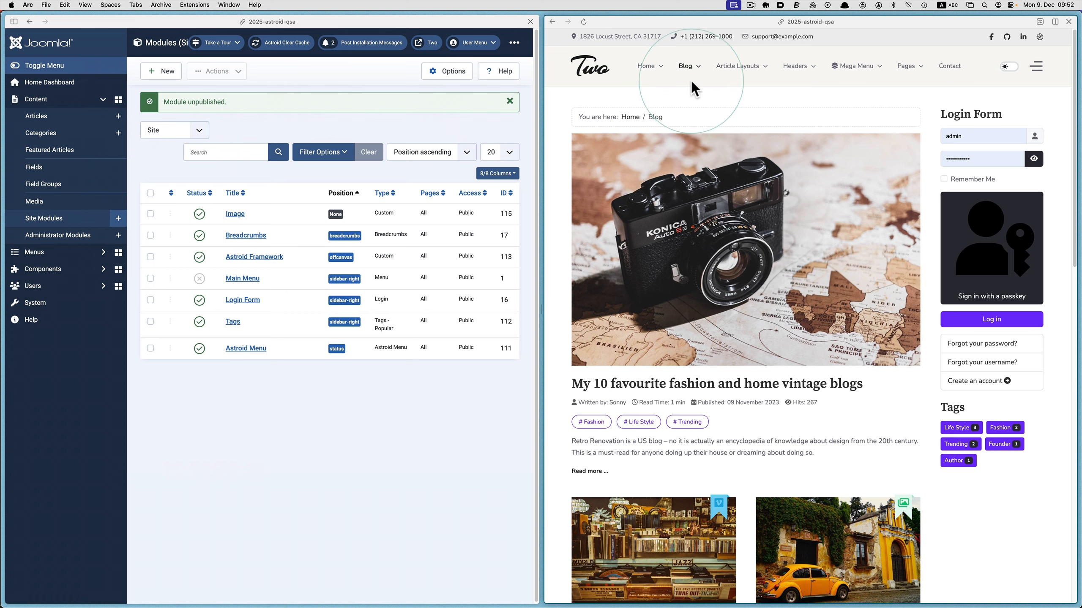
Step: Open the template options of the astroid_template_two - Default site style at the Header settings
click(32, 304)
click(199, 259)
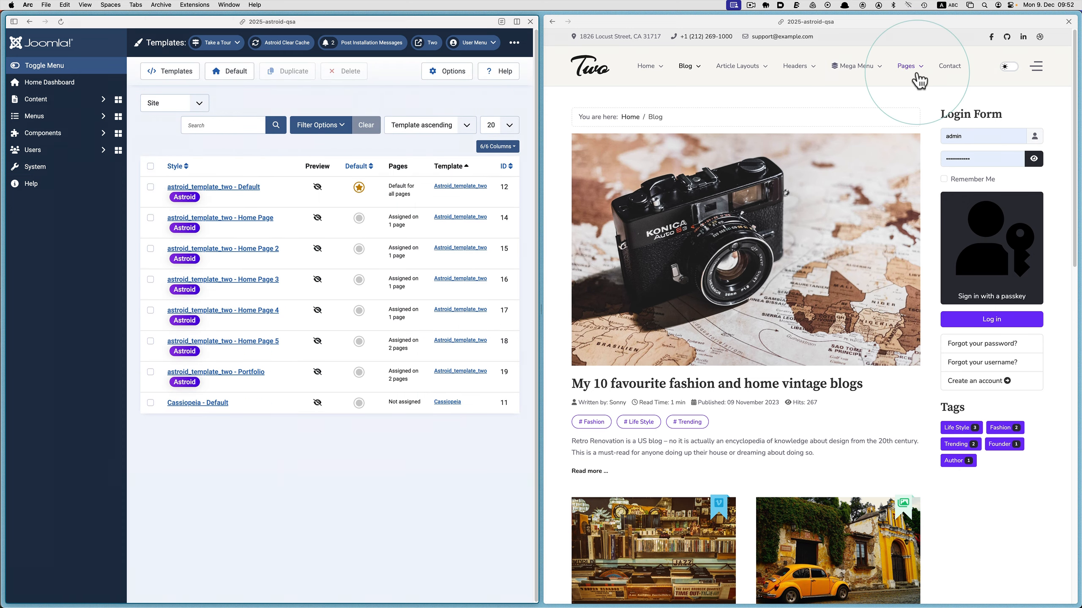
click(228, 190)
click(77, 344)
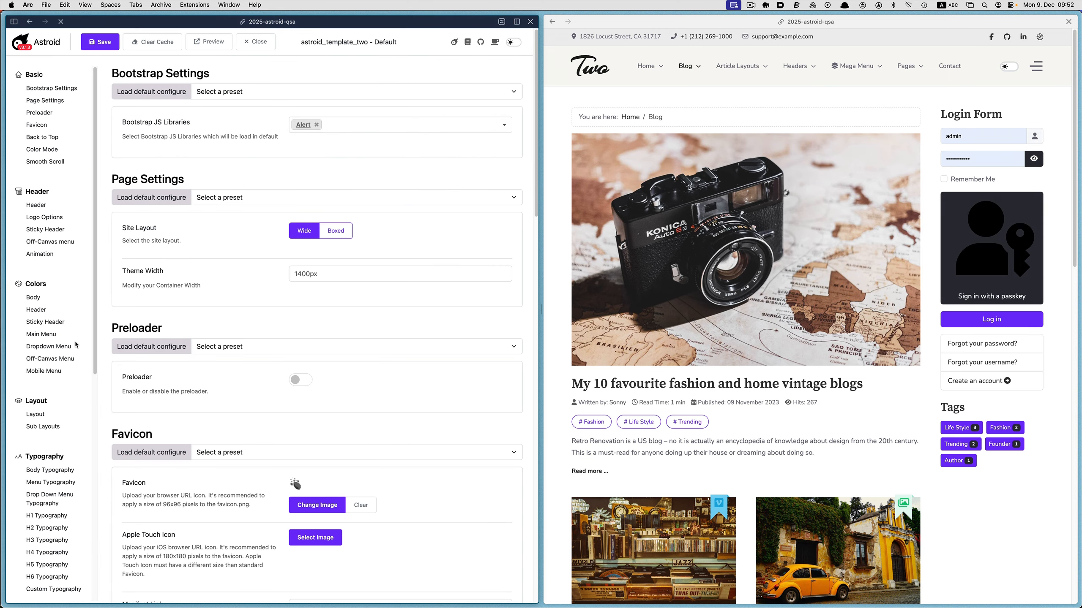
click(67, 311)
click(42, 205)
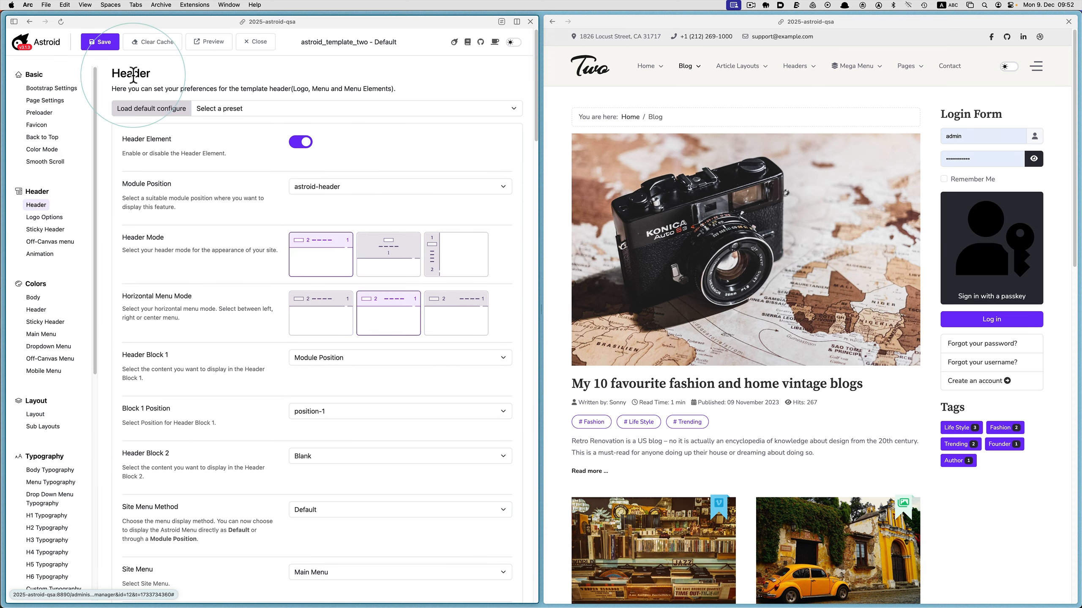
Step: Examine the Module Position and Site Menu choices in the template's Header settings without changing them
click(154, 82)
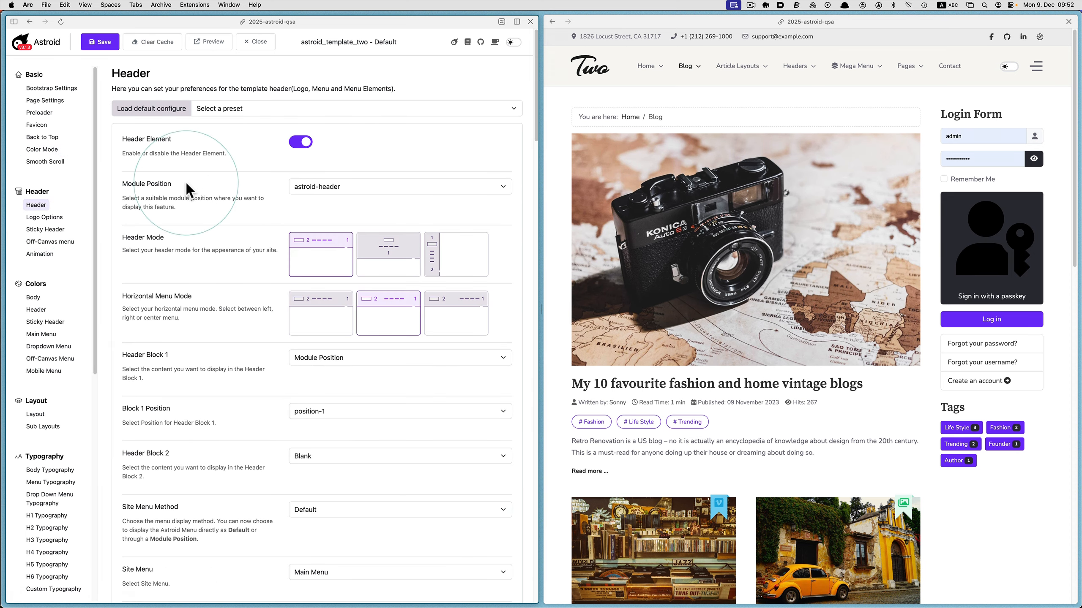
click(313, 192)
click(321, 187)
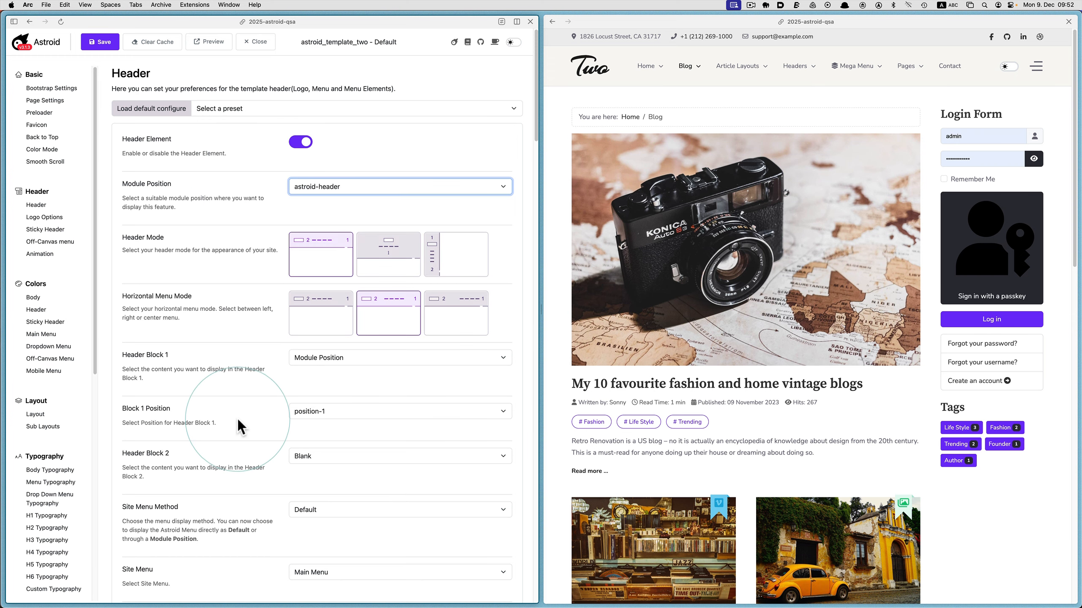
scroll(177, 466, down, 5)
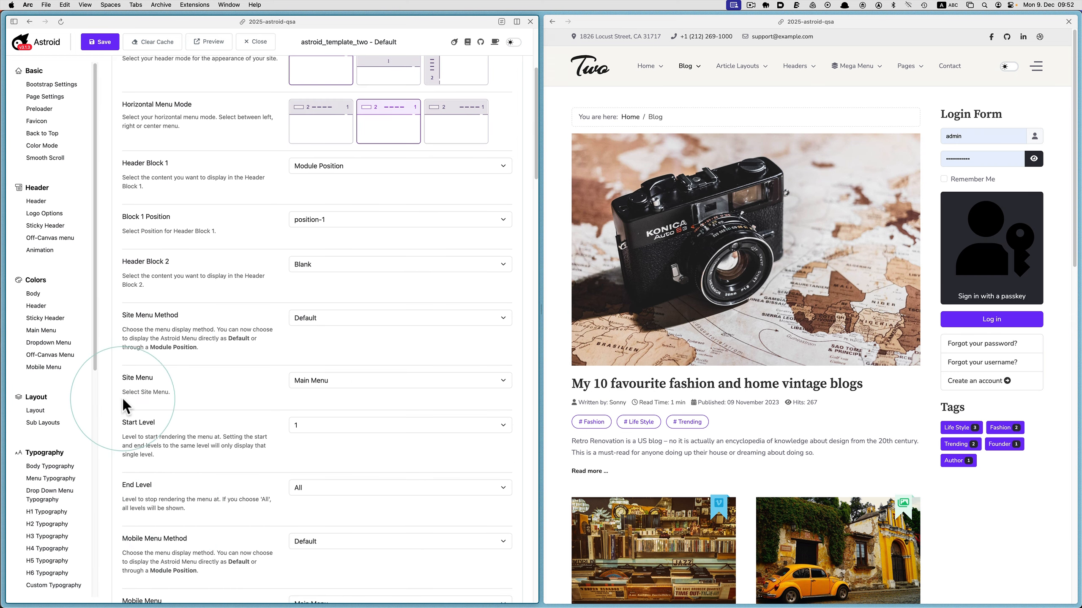
click(348, 383)
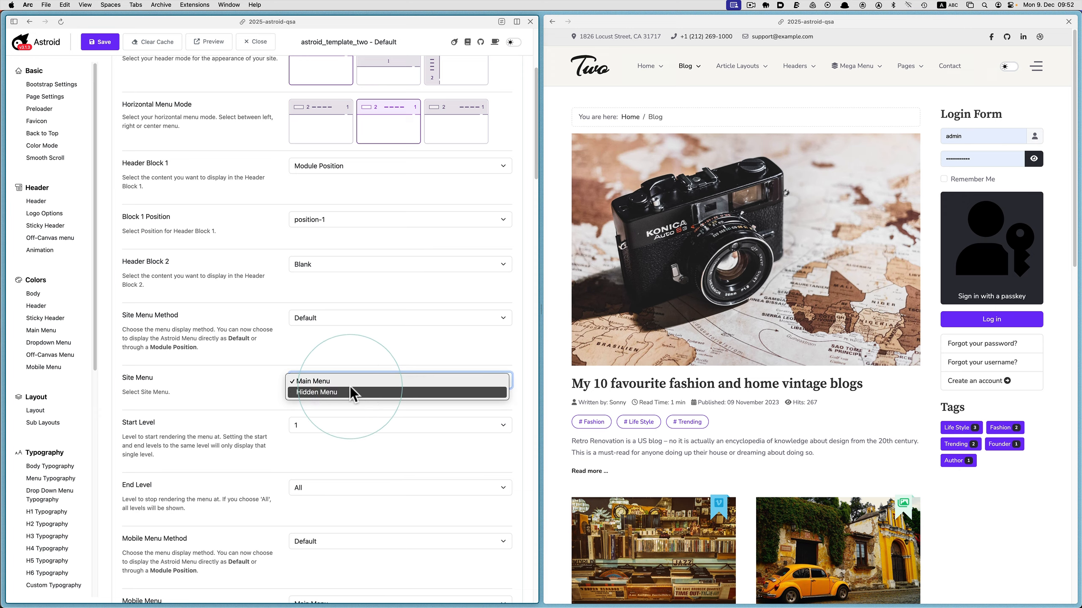
click(279, 384)
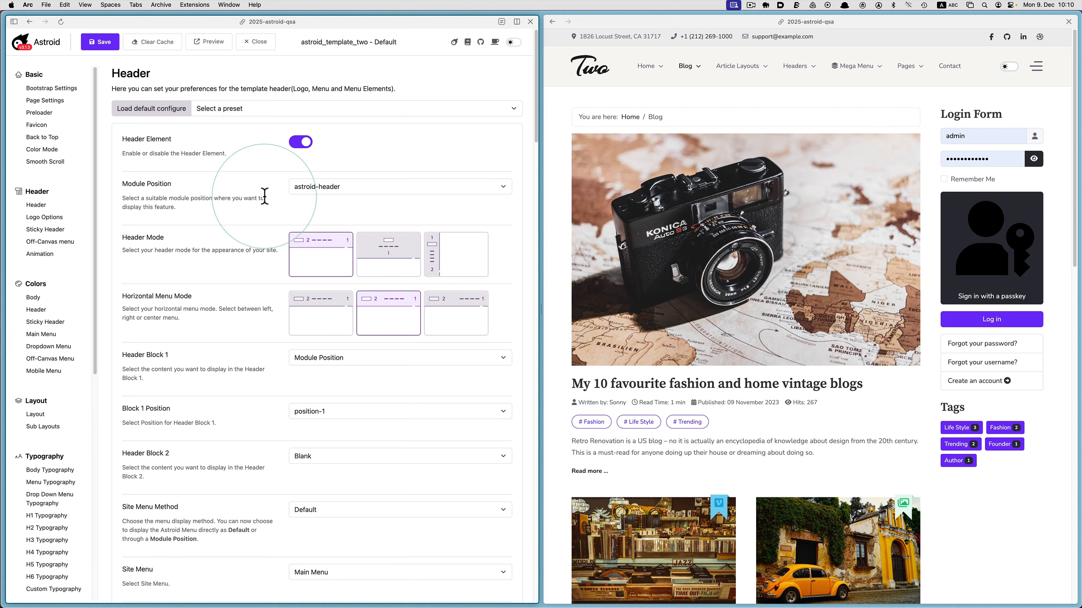
Step: Close the template options and the template style, and return to the Home Dashboard
click(254, 42)
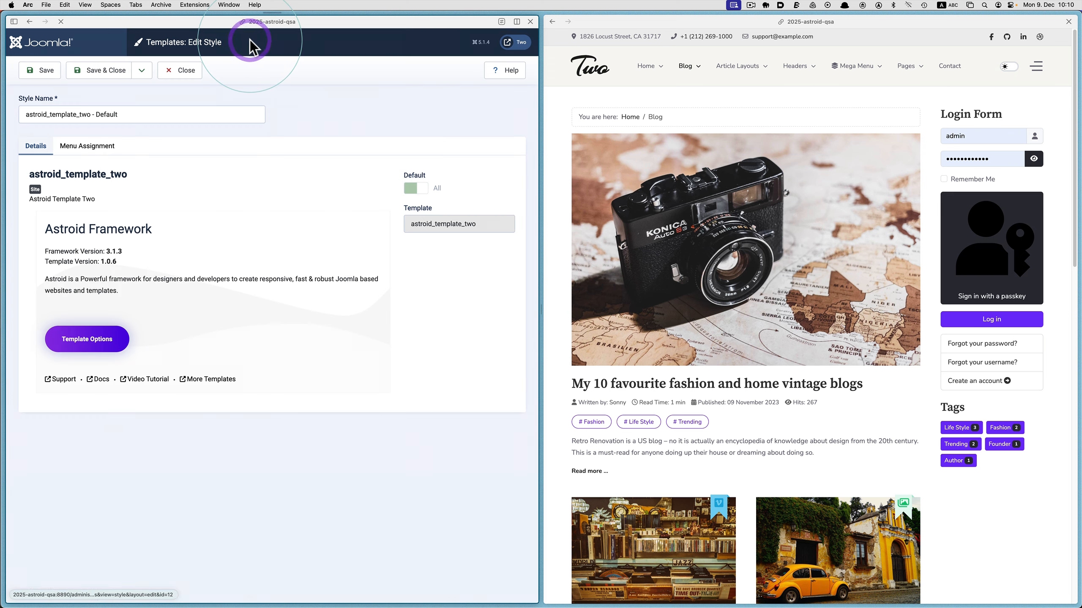
click(186, 72)
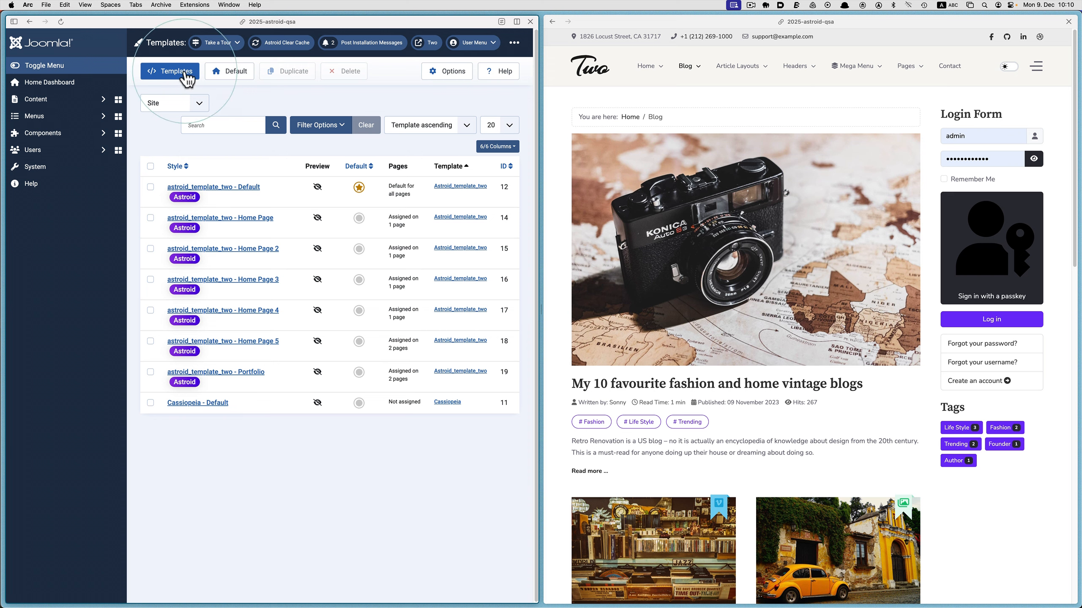
click(61, 87)
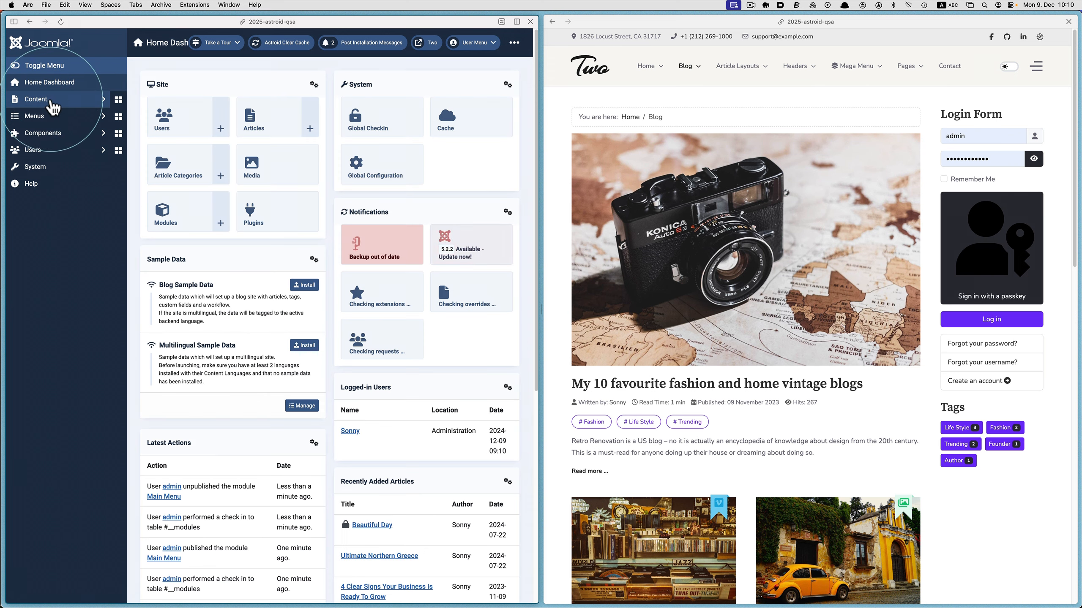
Step: Publish the Main Menu module in the Site Modules list and check its menu items on the reloaded Blog page
click(49, 100)
click(50, 217)
click(199, 278)
click(770, 103)
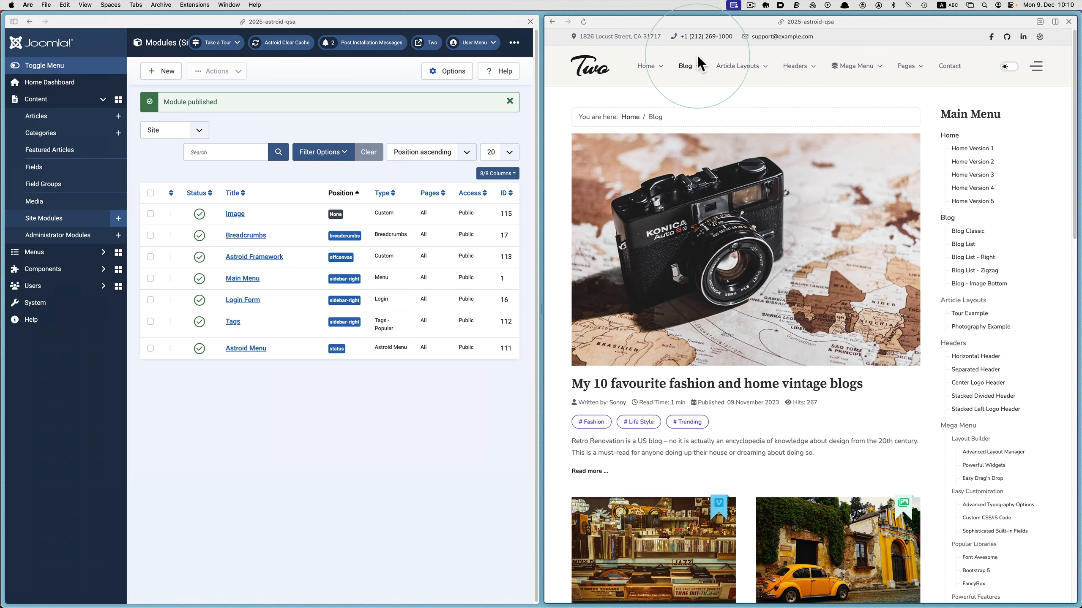
mouse_move(863, 77)
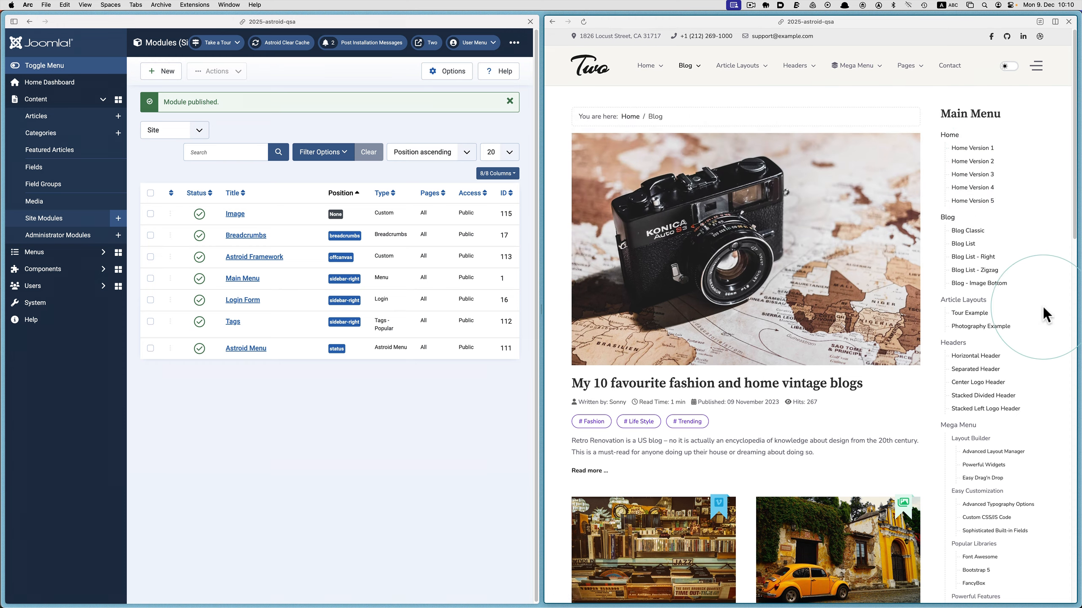
scroll(1045, 314, down, 5)
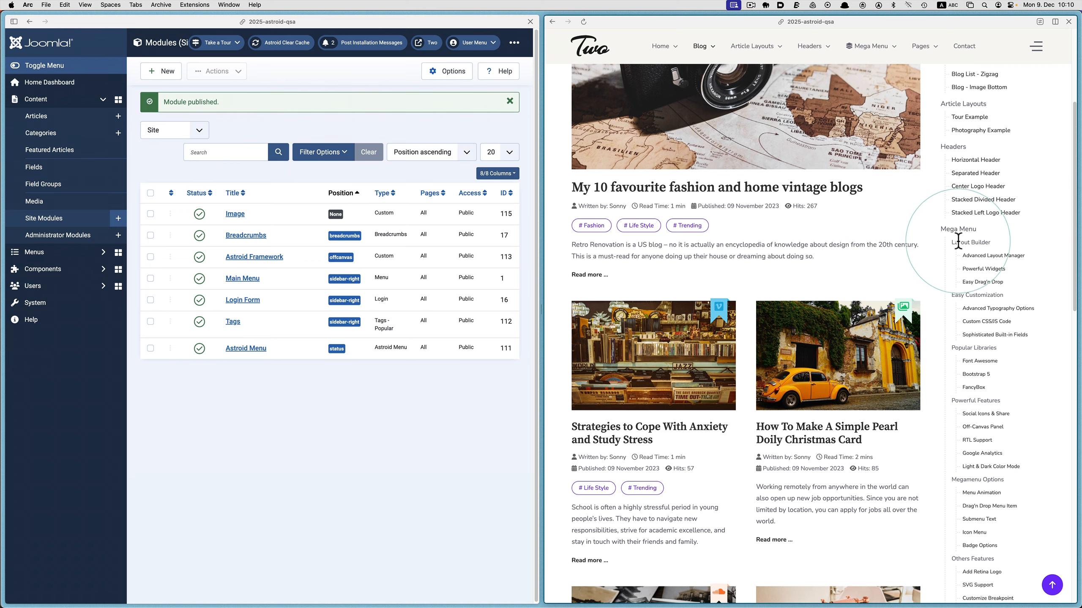
scroll(1043, 306, up, 5)
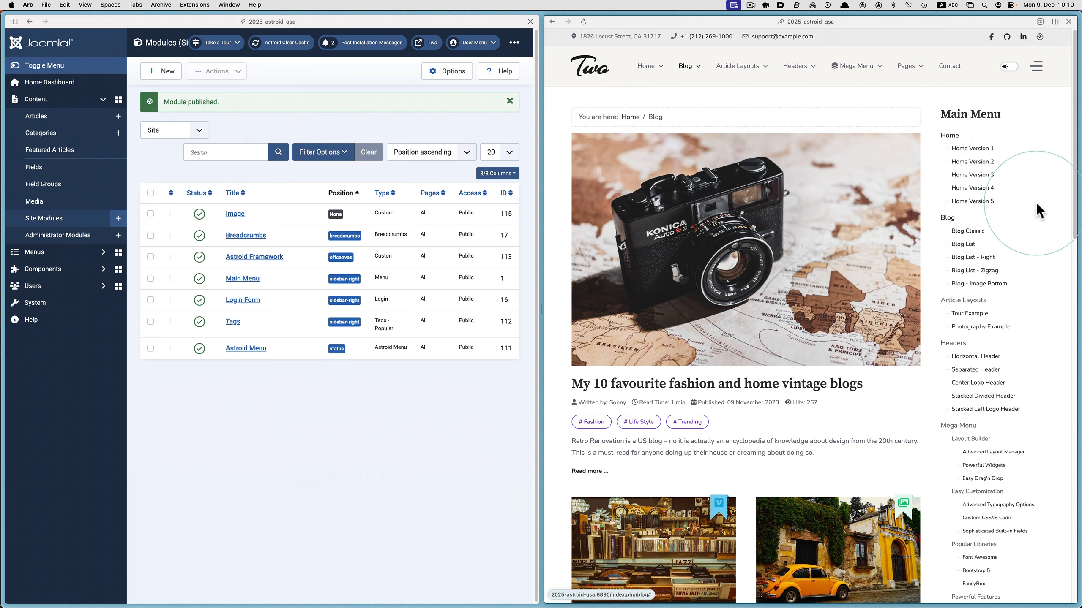
Step: Compare the Mega Menu entries in the Blog page's sidebar Main Menu module with those in the header's Mega Menu
scroll(1043, 306, down, 5)
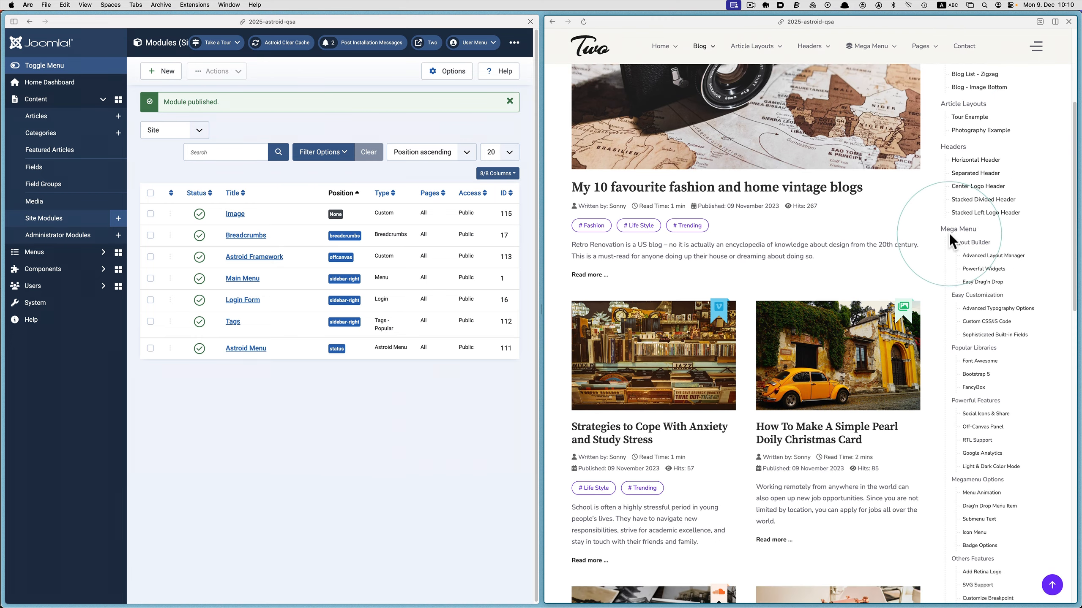
scroll(977, 261, down, 3)
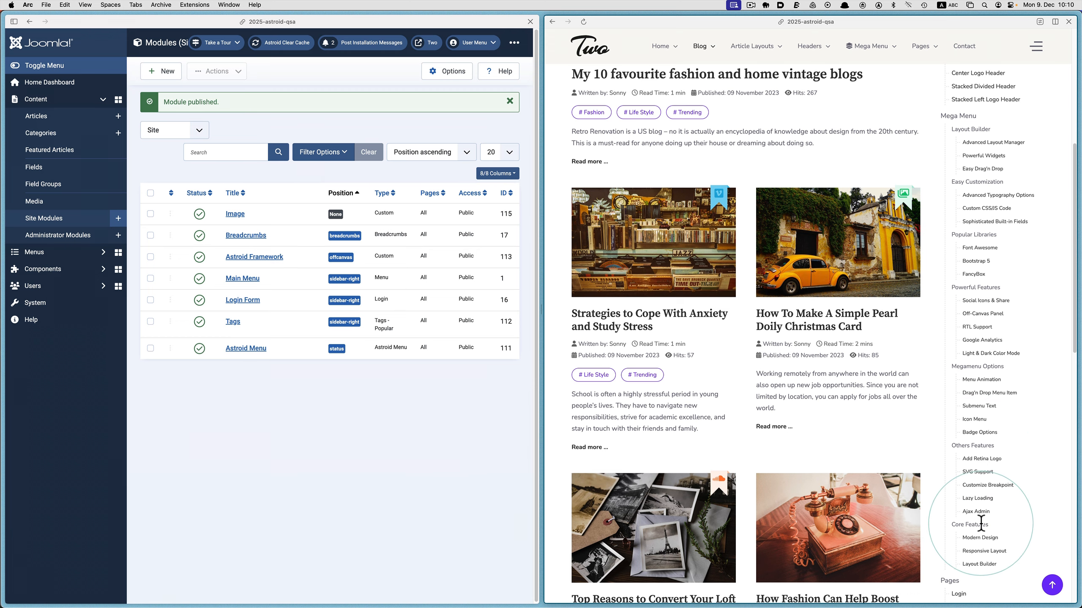
scroll(1016, 498, up, 8)
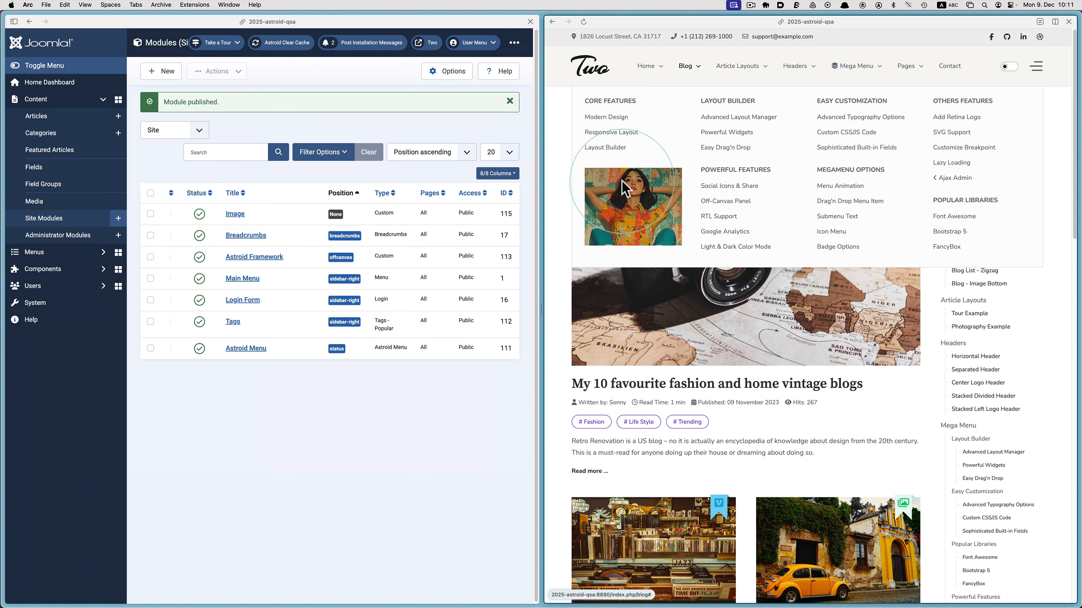
scroll(1016, 288, down, 10)
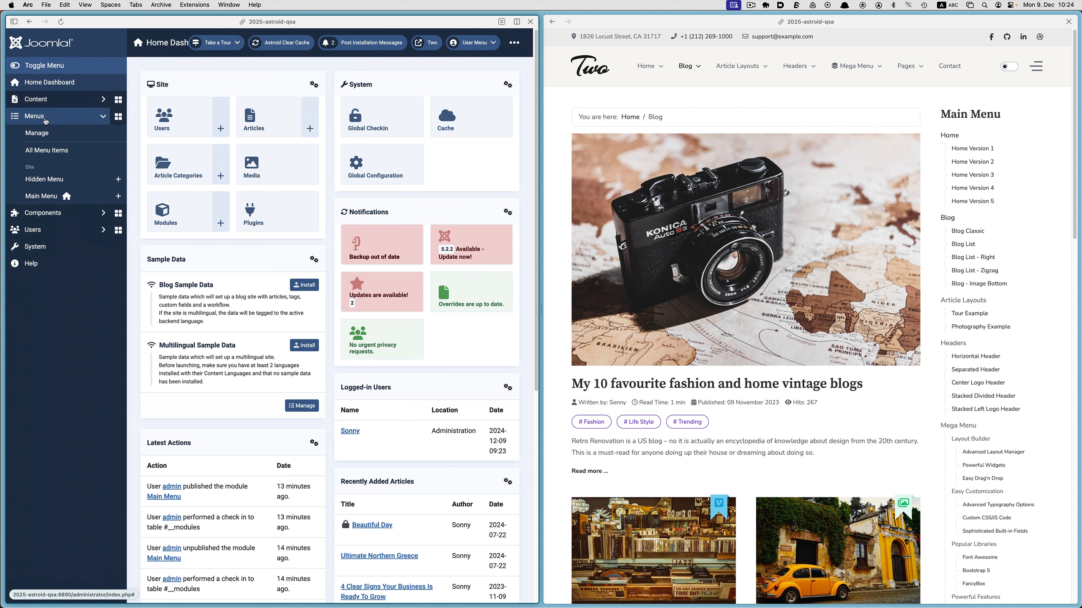
Step: Search the Main Menu items for "Mega" and unpublish the Mega Menu item
click(48, 197)
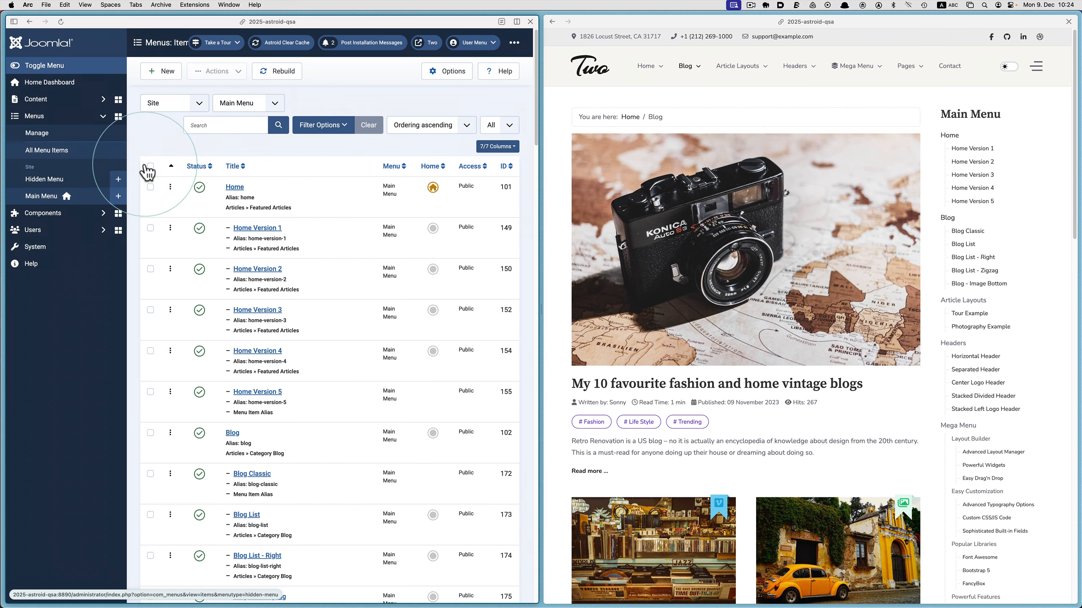
click(220, 126)
text(Mega)
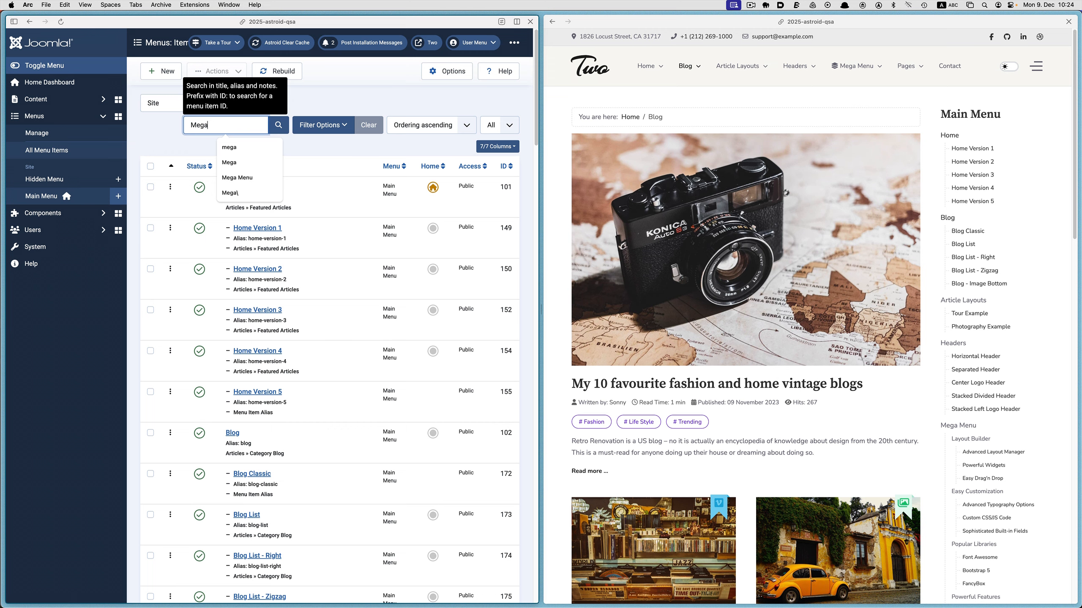
key(Return)
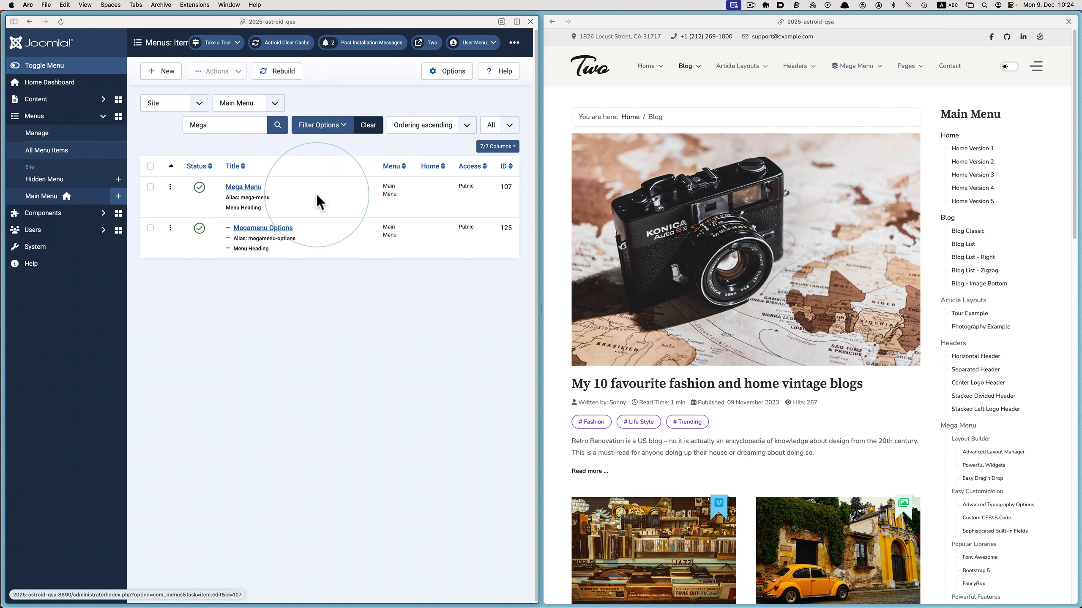
click(151, 187)
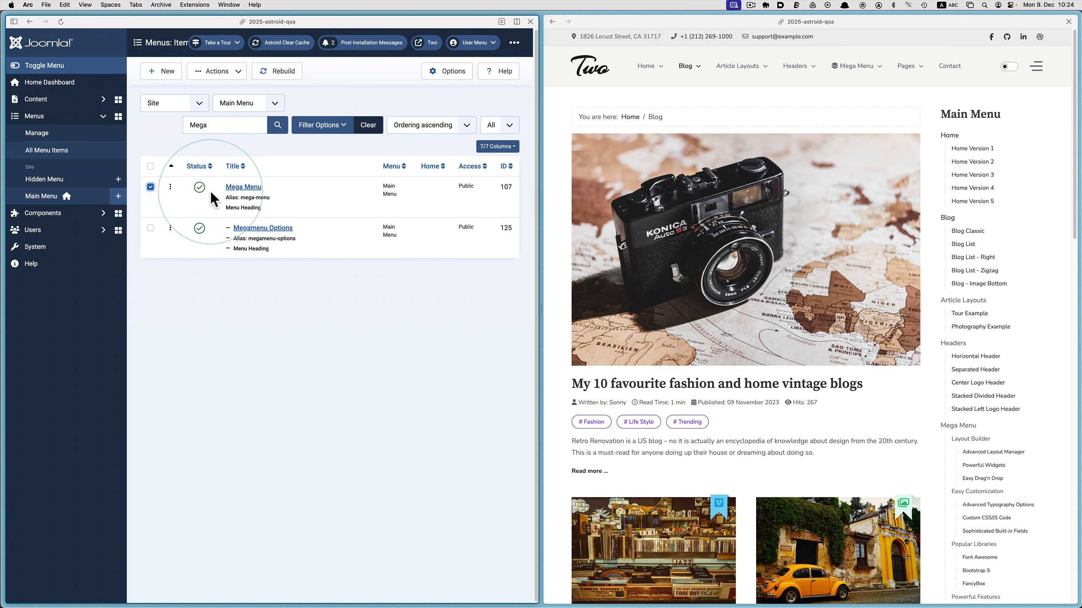
click(236, 74)
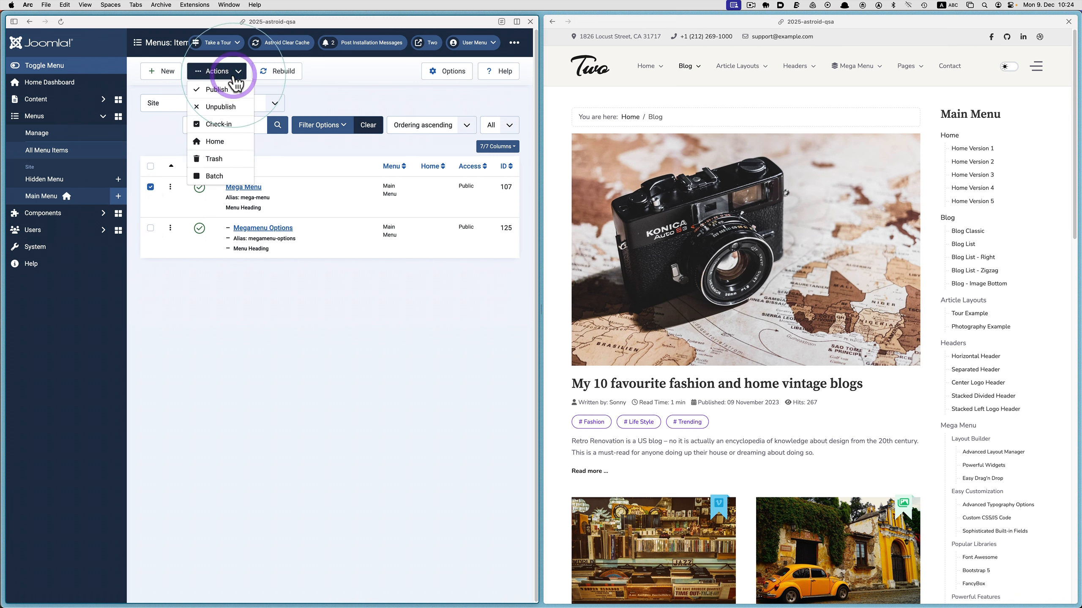
click(227, 109)
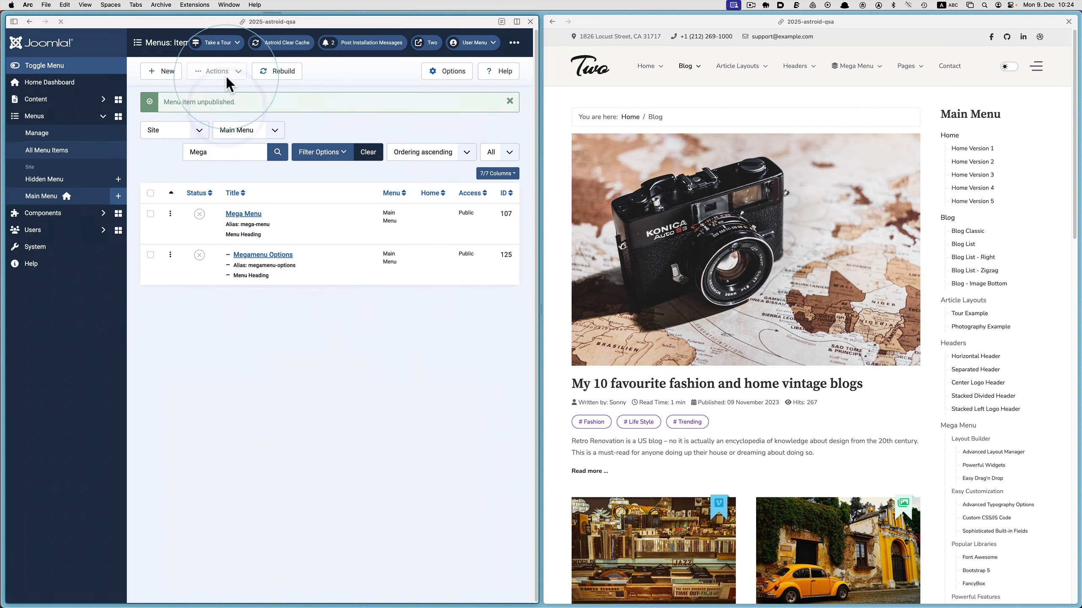
Step: Reload the Blog page and check both the header menu and the sidebar Main Menu for the unpublished Mega Menu item
click(789, 108)
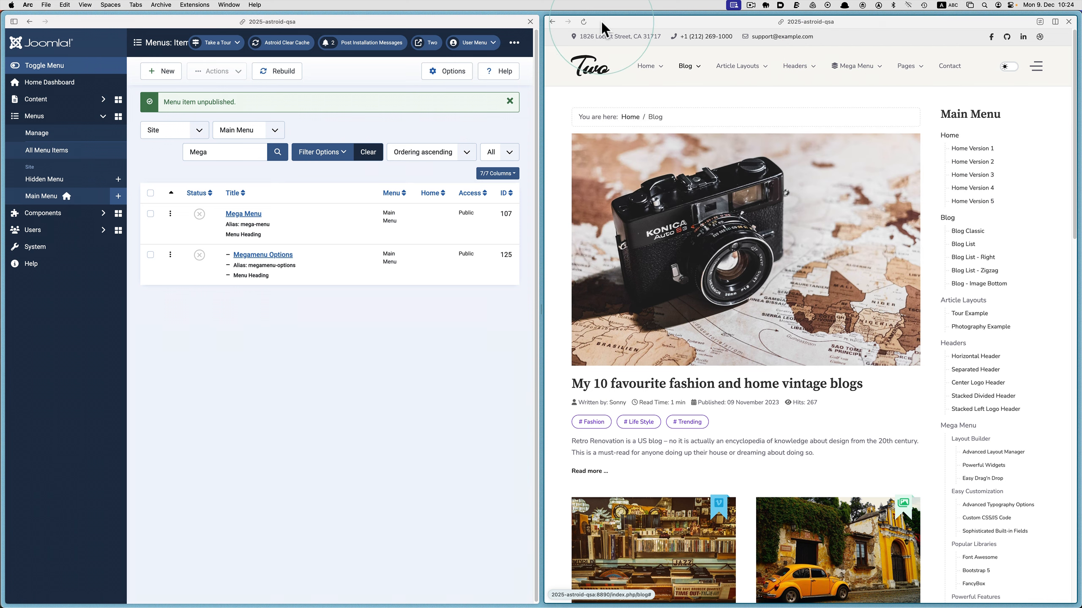
click(584, 21)
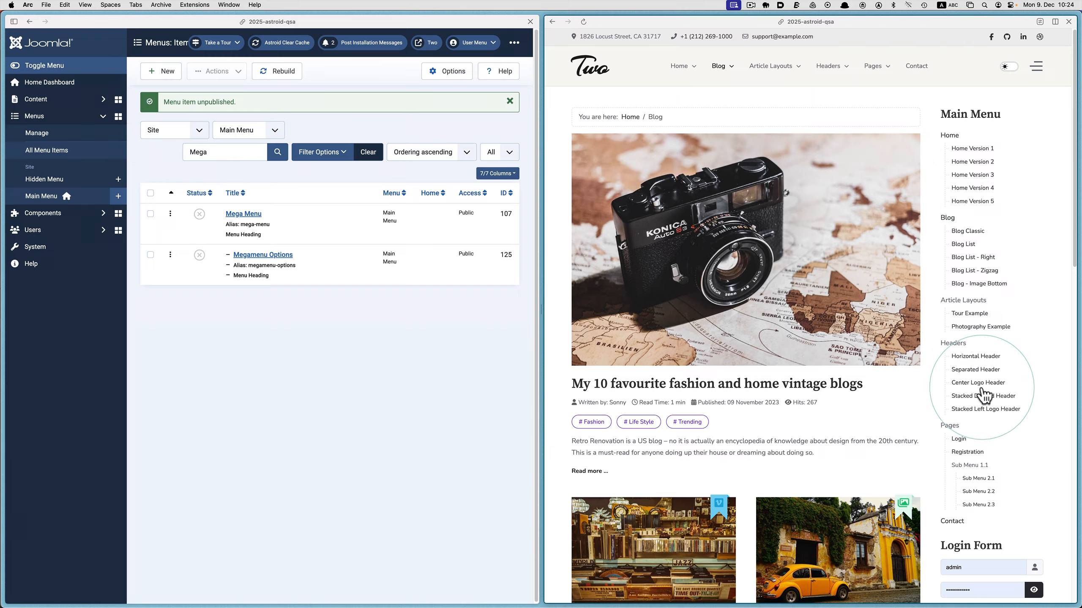
scroll(987, 405, down, 6)
scroll(988, 407, up, 6)
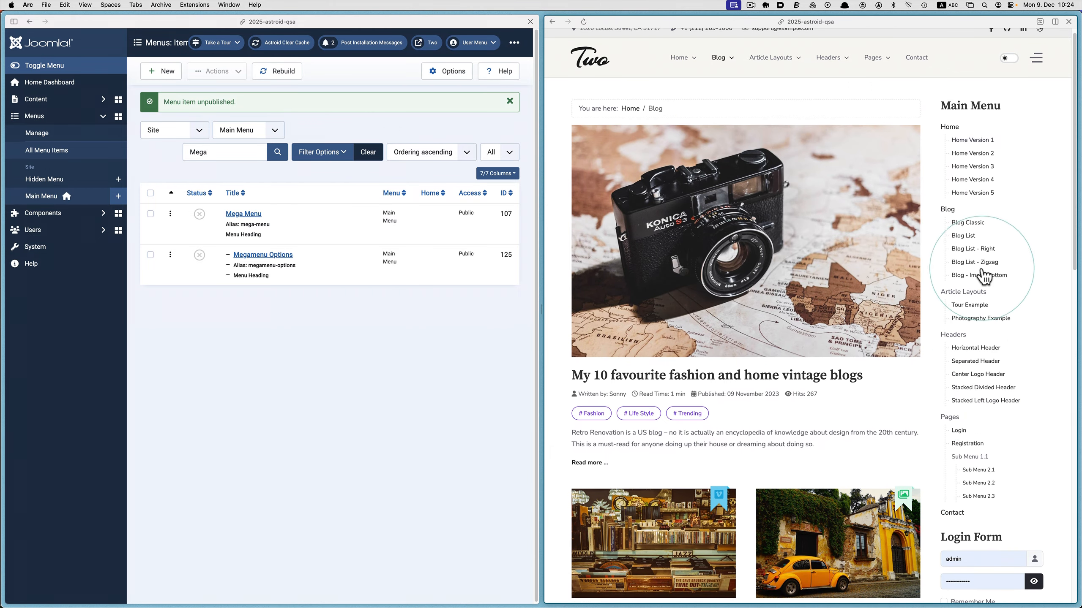
scroll(967, 223, up, 1)
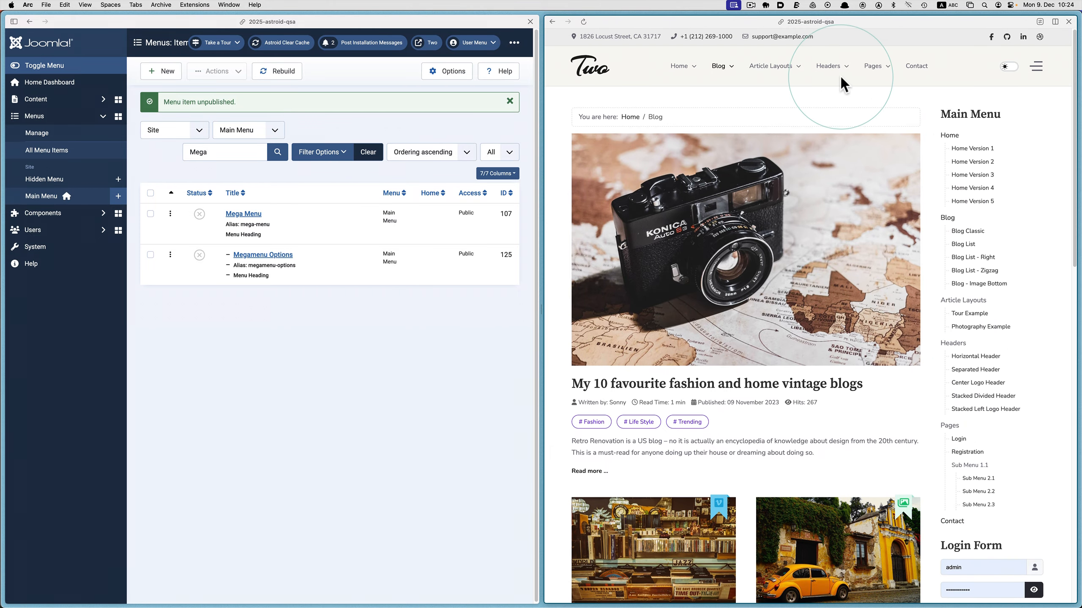
Step: Publish the Mega Menu item again in the searched Main Menu items list
click(369, 387)
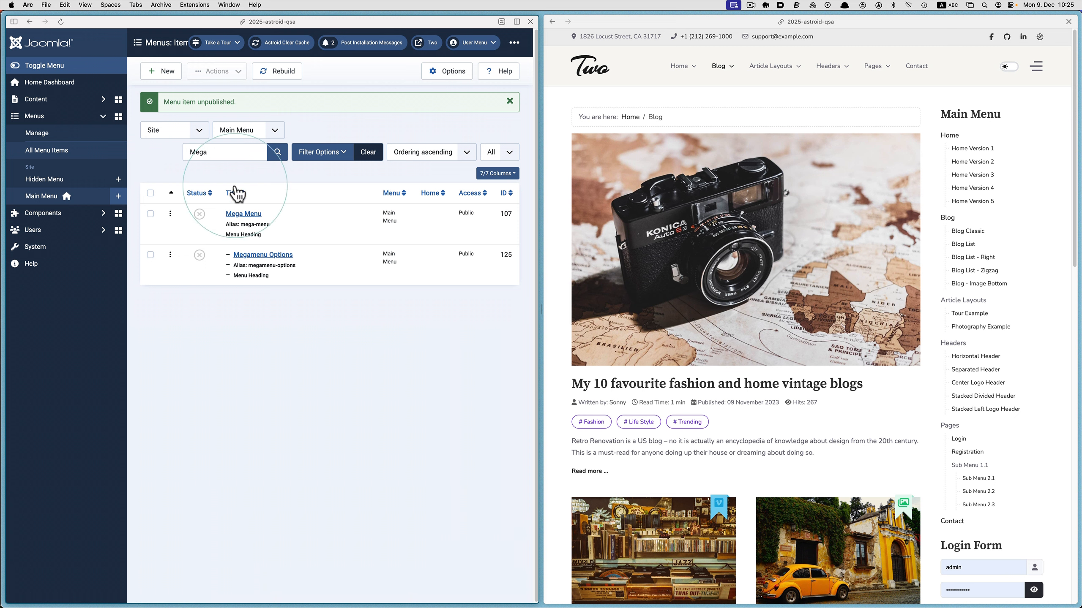
click(239, 147)
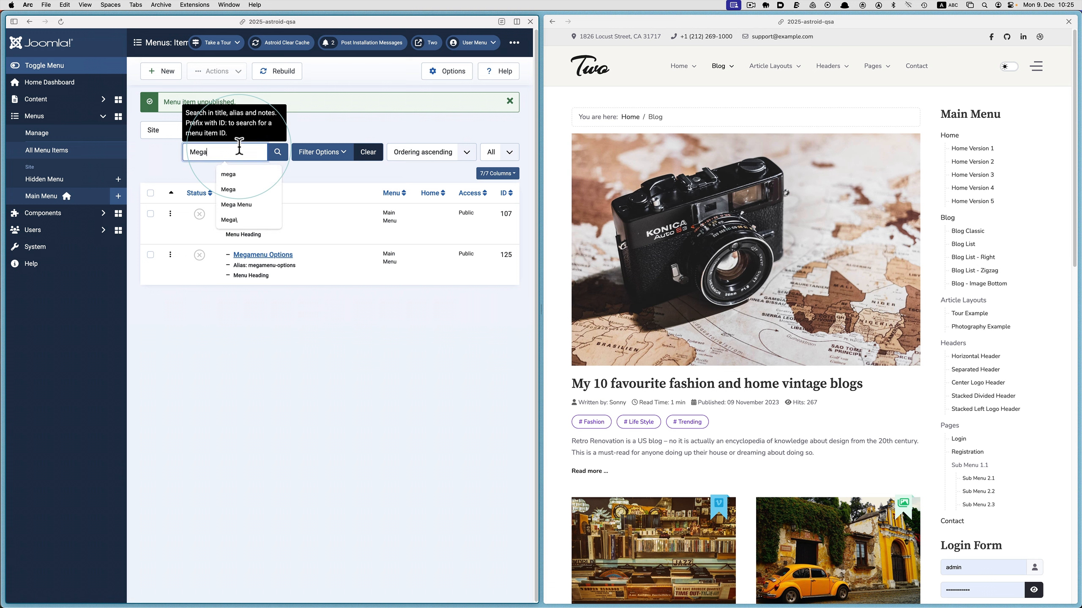
click(167, 156)
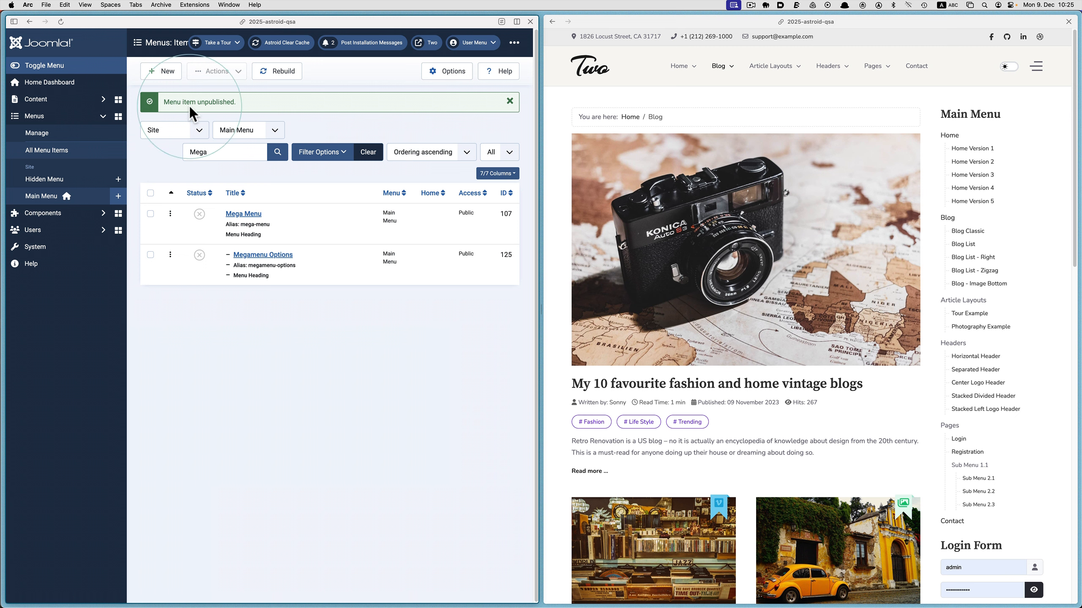
click(151, 213)
click(227, 71)
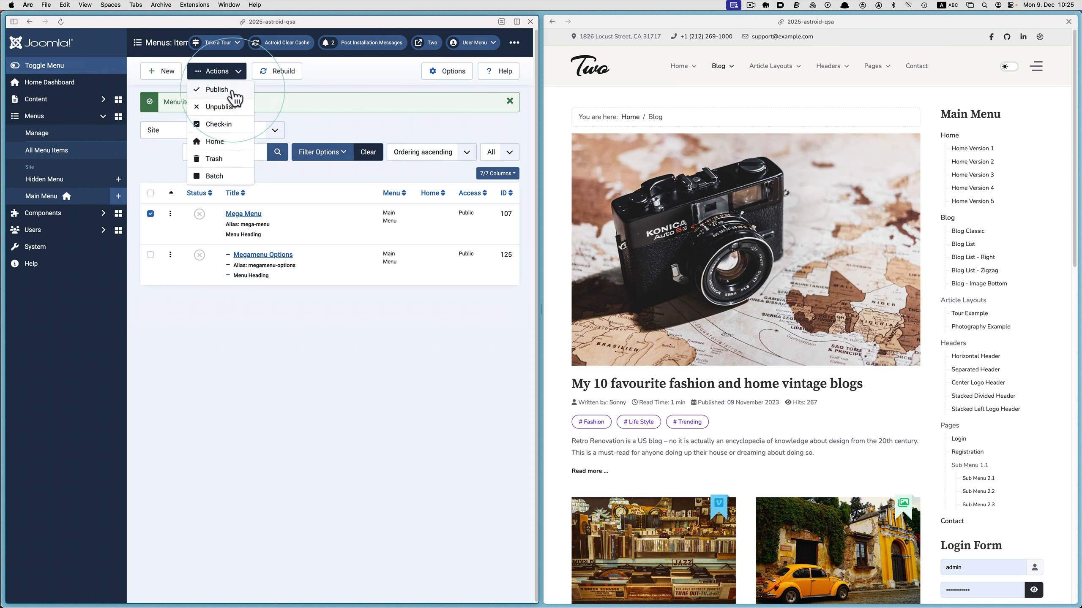
click(232, 91)
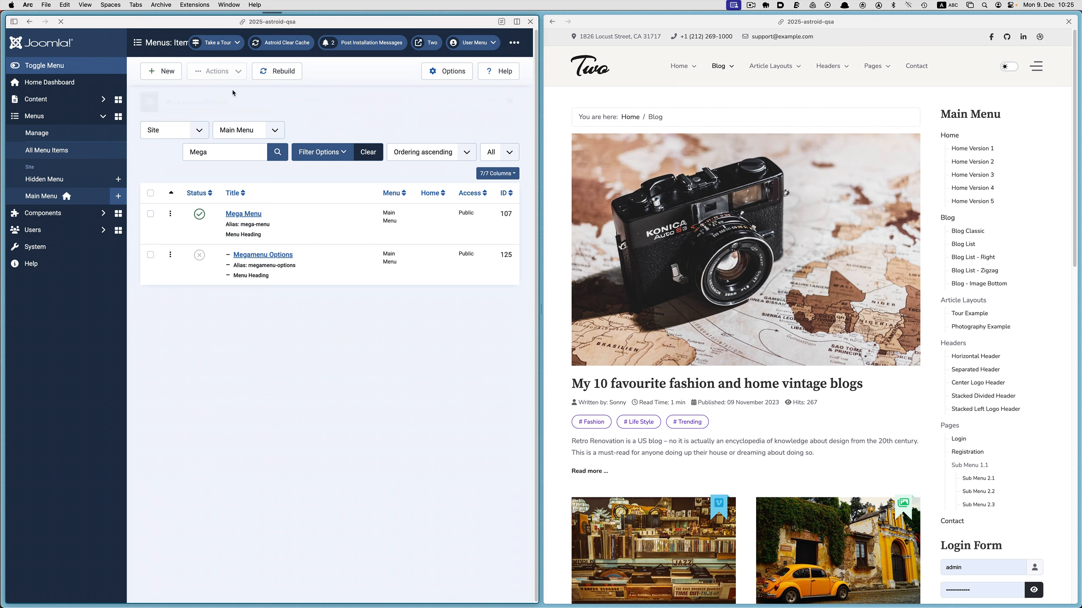
Step: Reload the Blog page and check which Mega Menu entries the header and sidebar show after republishing the parent item
click(709, 91)
click(584, 22)
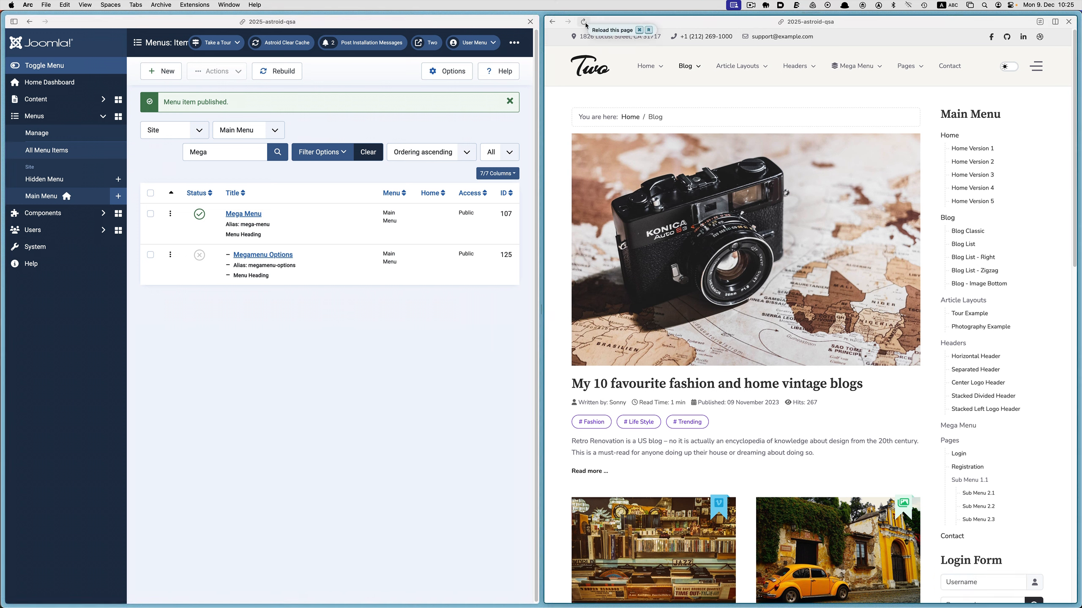
mouse_move(839, 70)
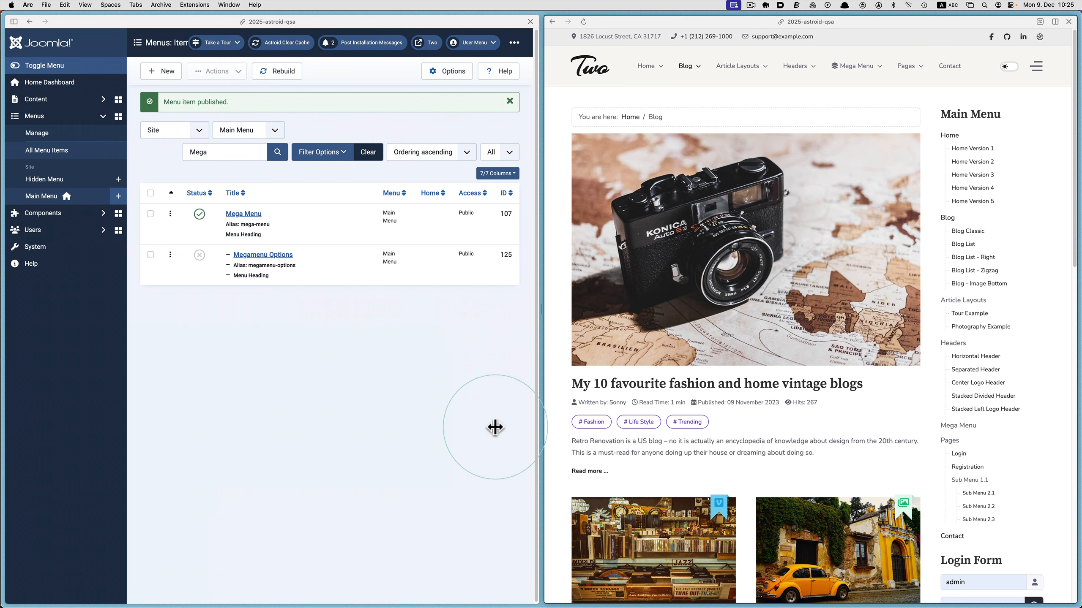
Step: Clear the "Mega" search and filter the Main Menu items by the parent menu item Mega Menu
click(360, 448)
click(368, 152)
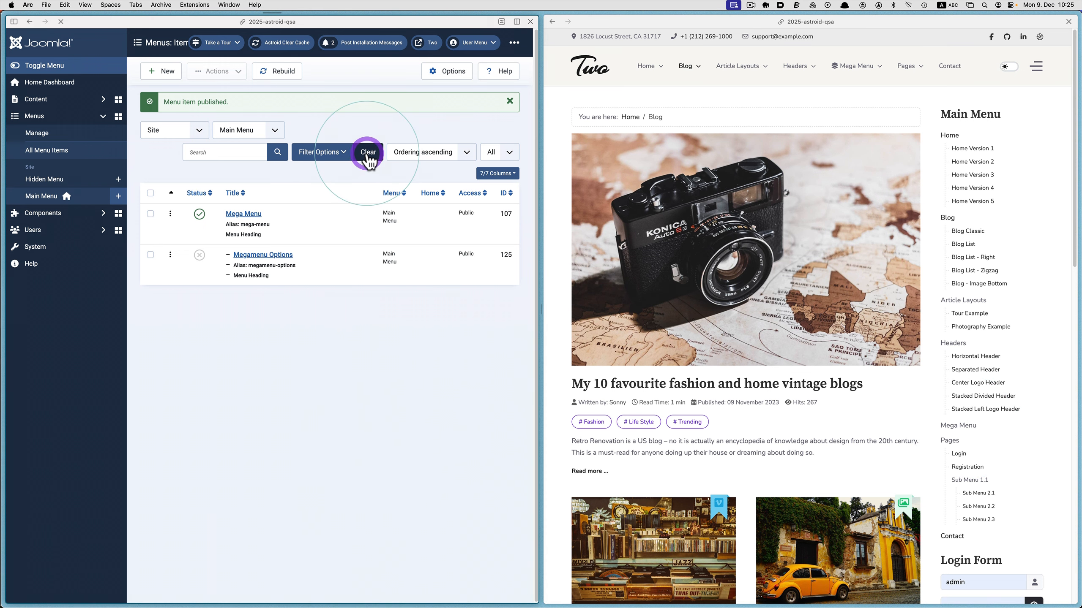
click(327, 129)
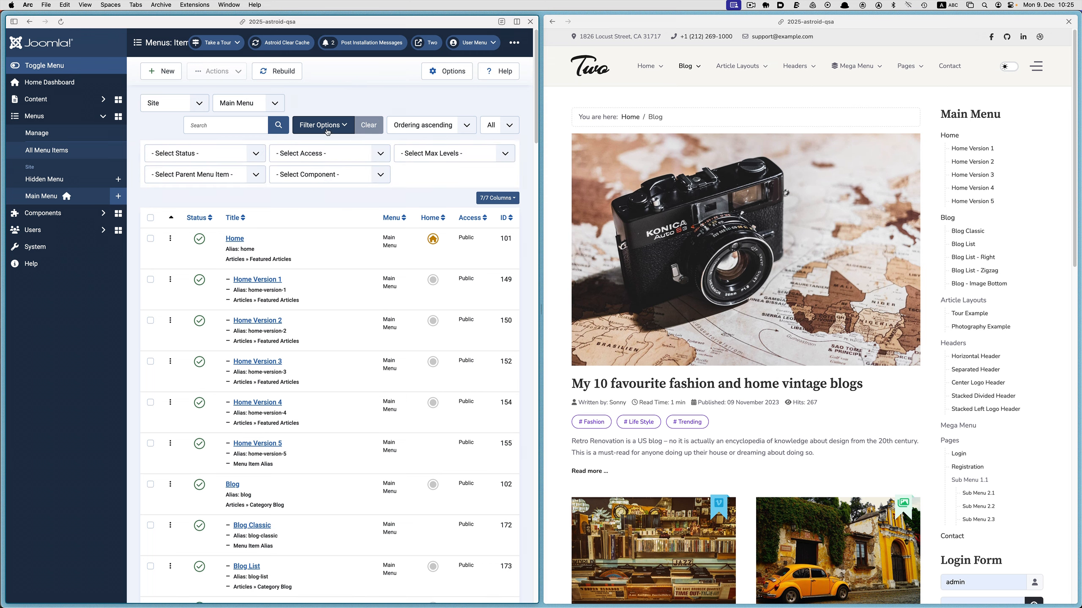
click(256, 175)
scroll(229, 239, down, 8)
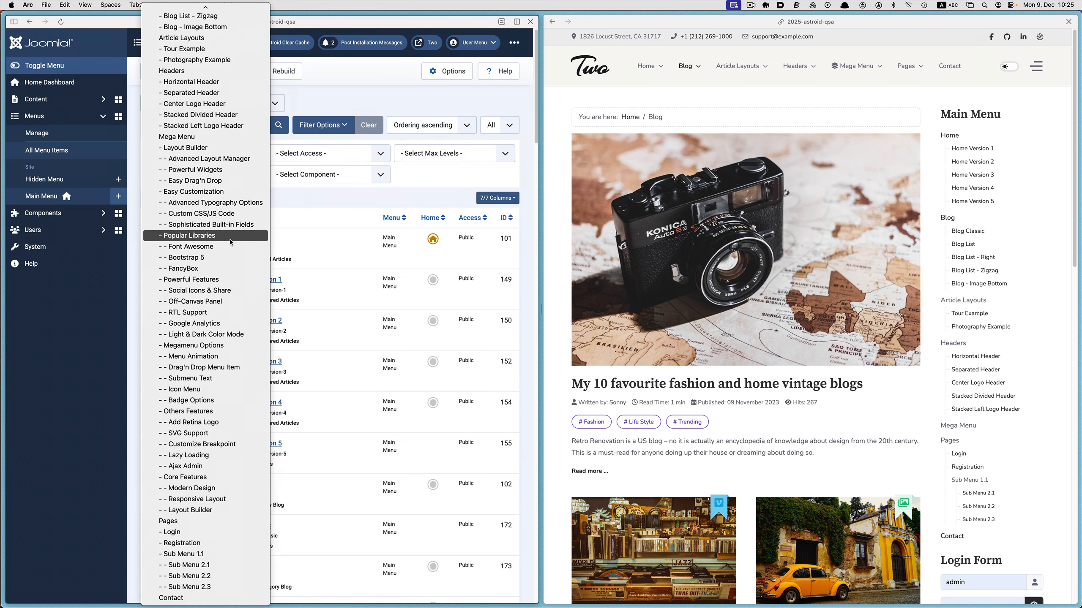
click(177, 136)
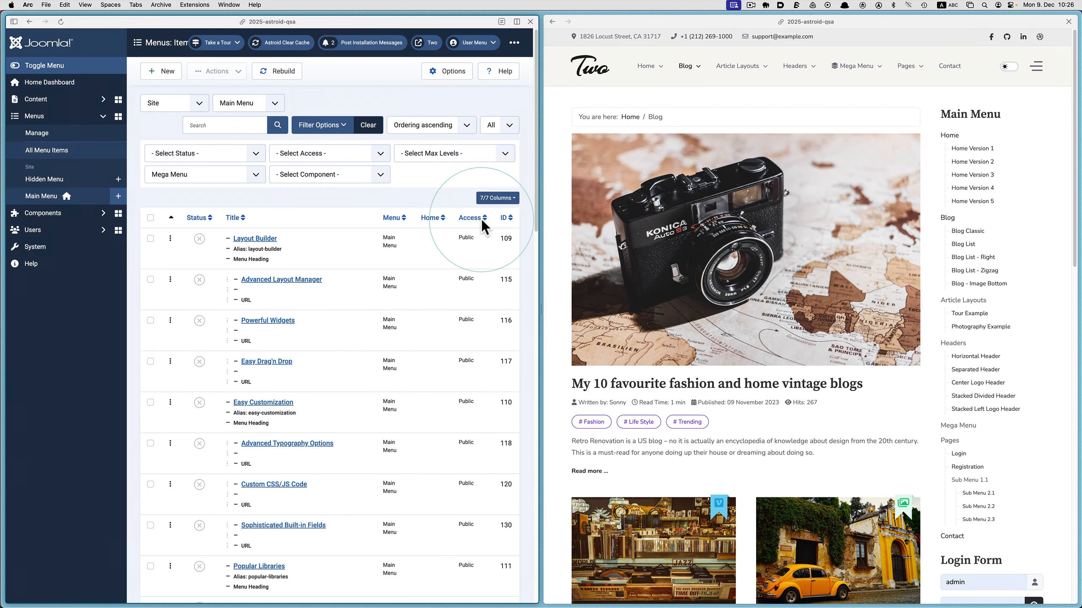
Step: Look through the Main Menu items and open the choices for how many items are listed per page
click(496, 125)
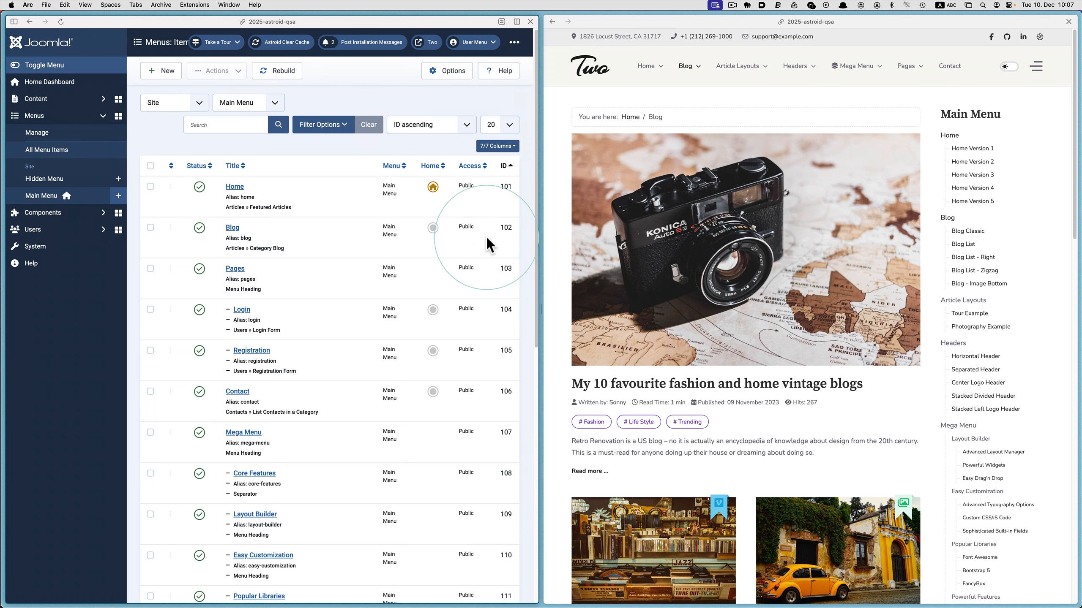
scroll(498, 263, down, 10)
scroll(498, 263, up, 10)
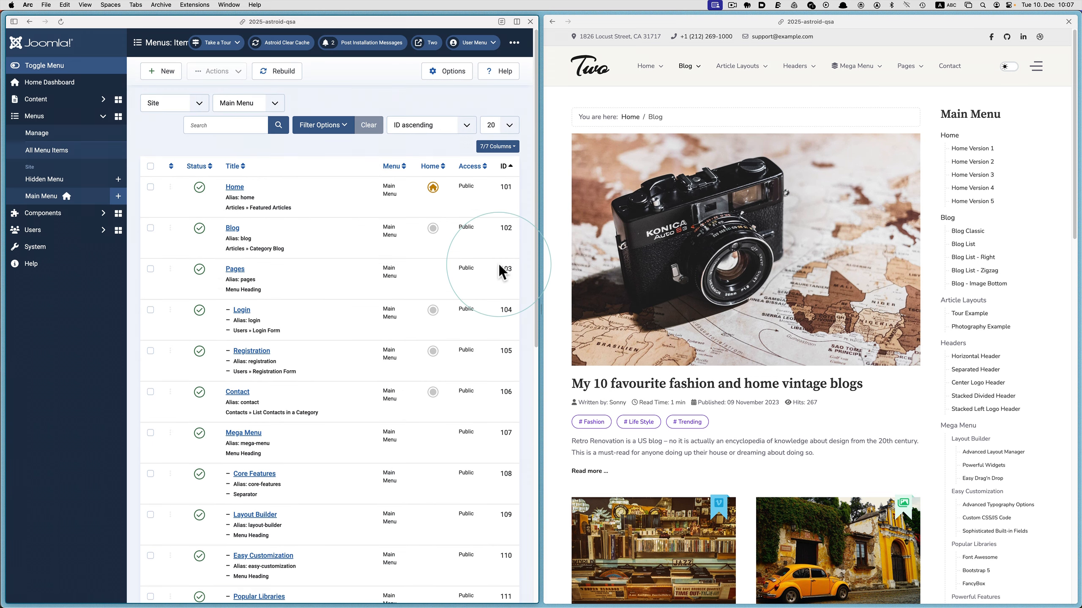
click(499, 128)
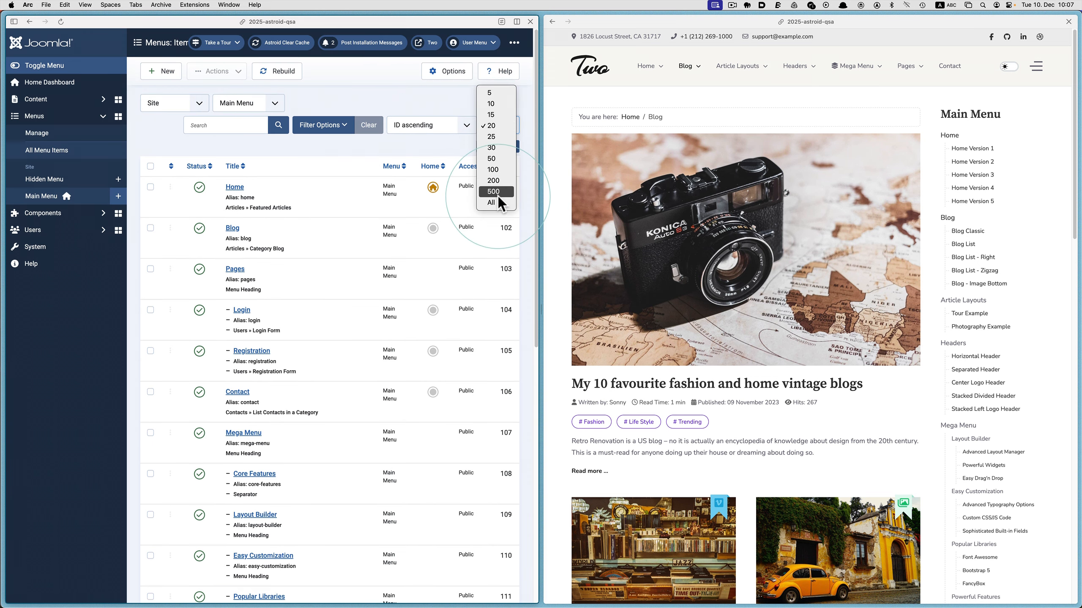